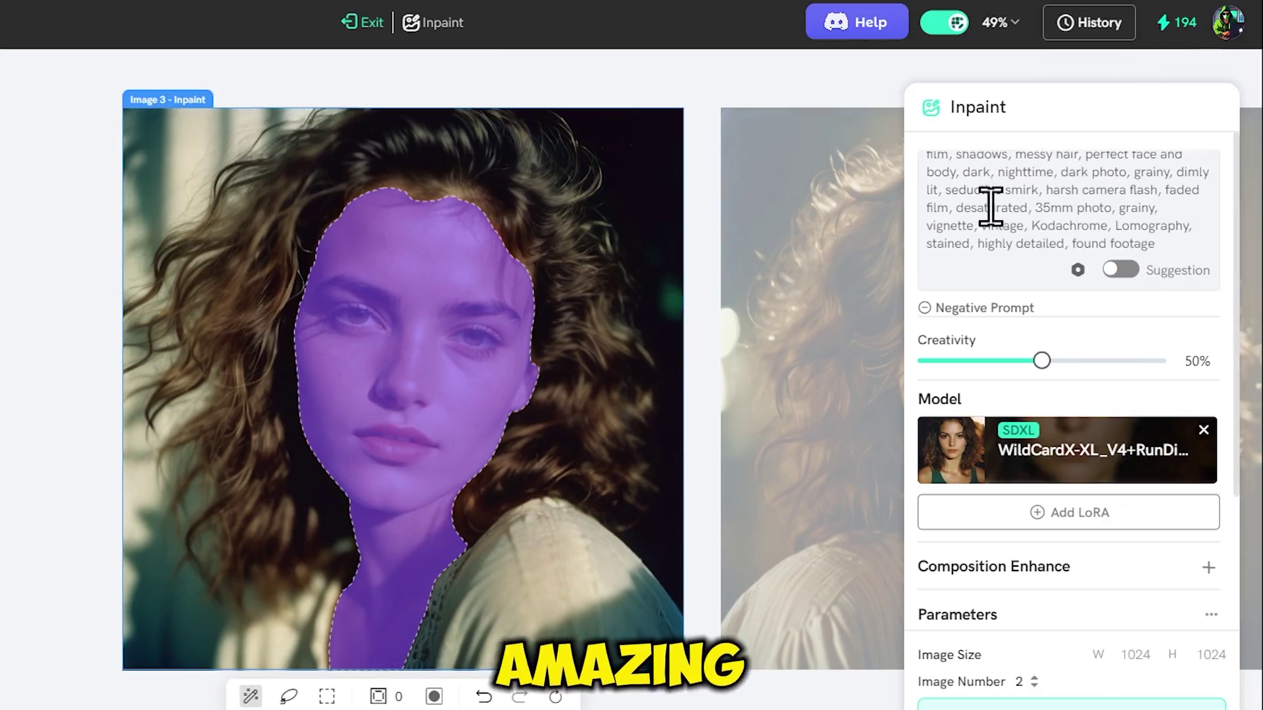
Clear the inpaint prompt and open Shakker's pricing page with Free, Basic and Advanced plans.
key(ctrl+a)
key(BackSpace)
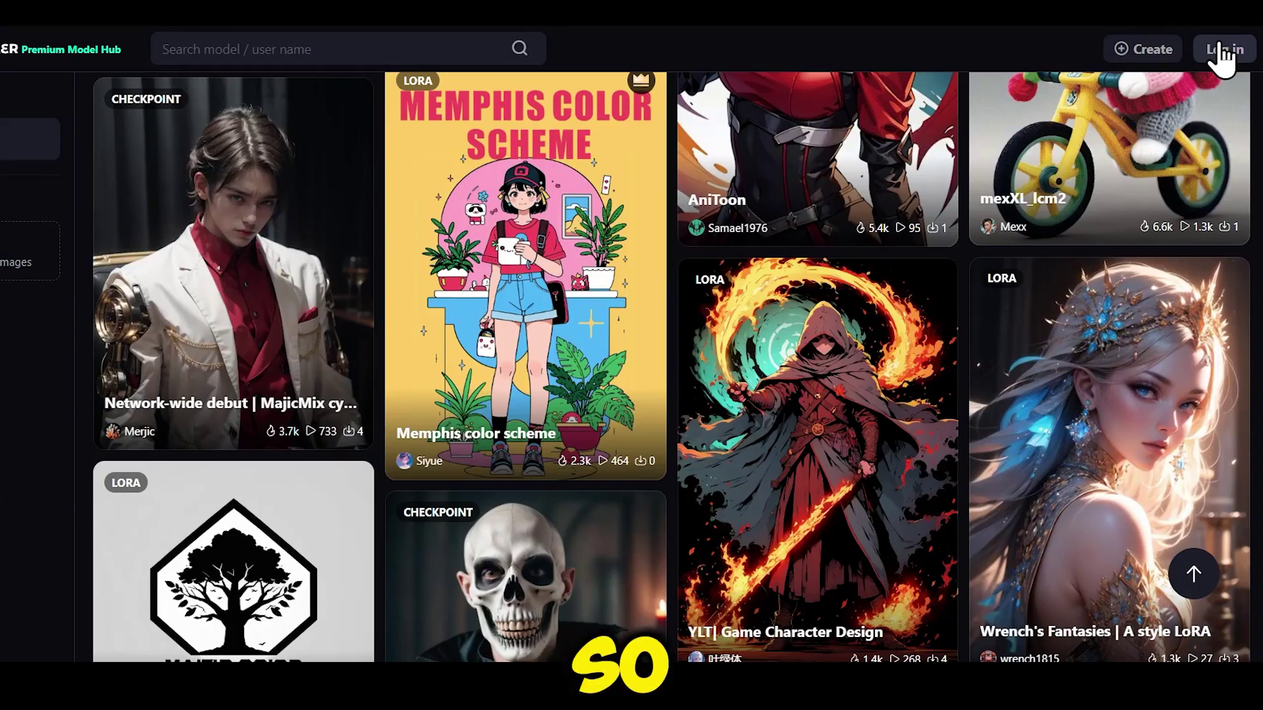
click(1223, 46)
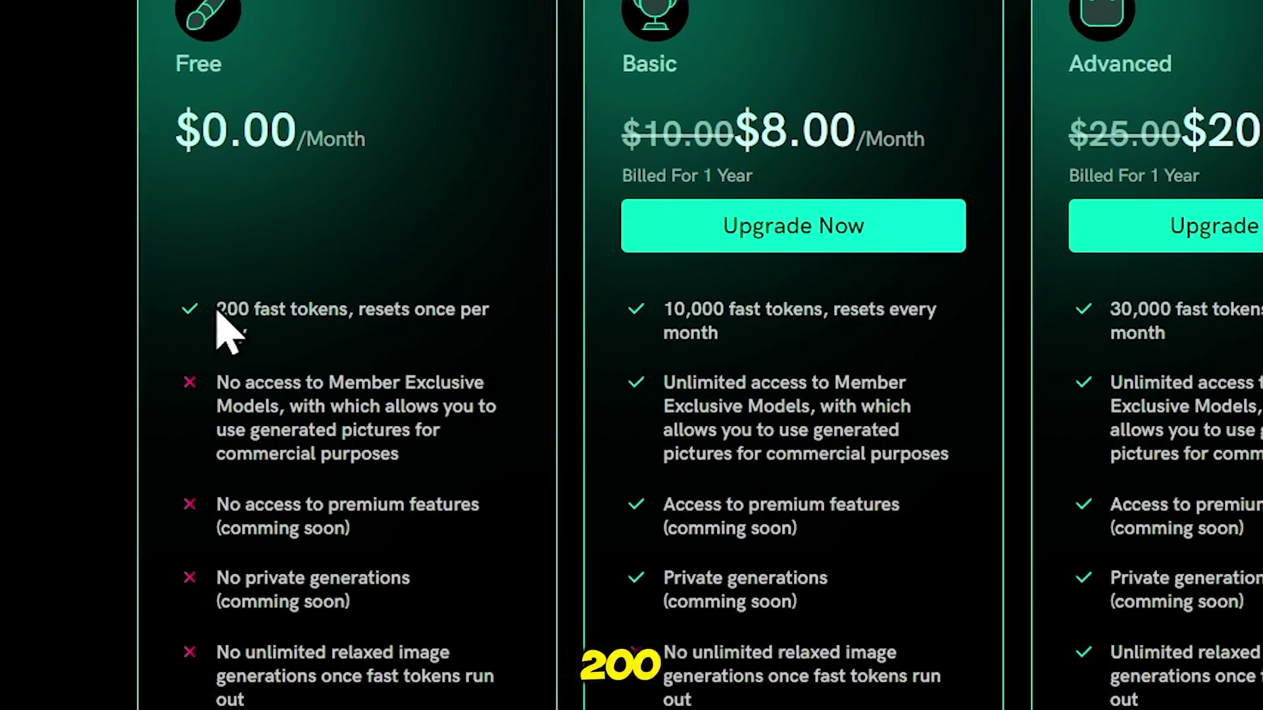
Highlight the Free plan's 200 daily fast tokens, then browse Models with all category tags expanded.
drag(214, 311, 436, 339)
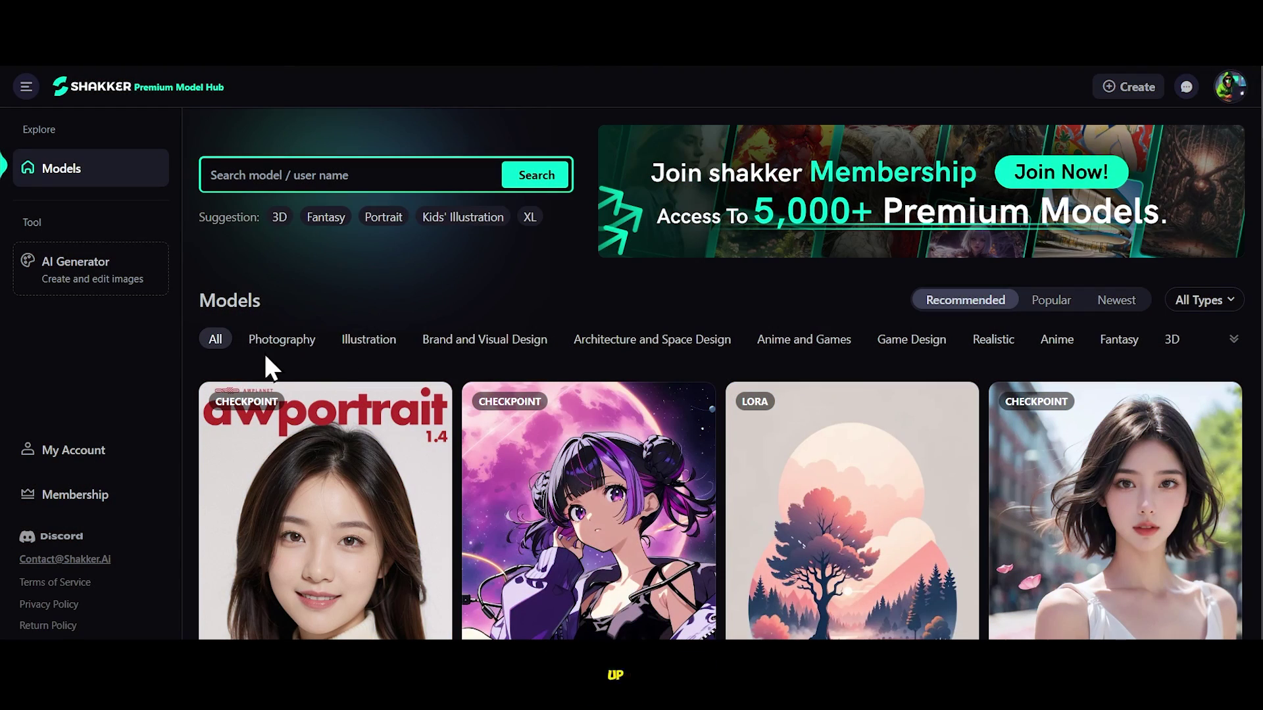
click(1234, 340)
scroll(606, 296, down, 1)
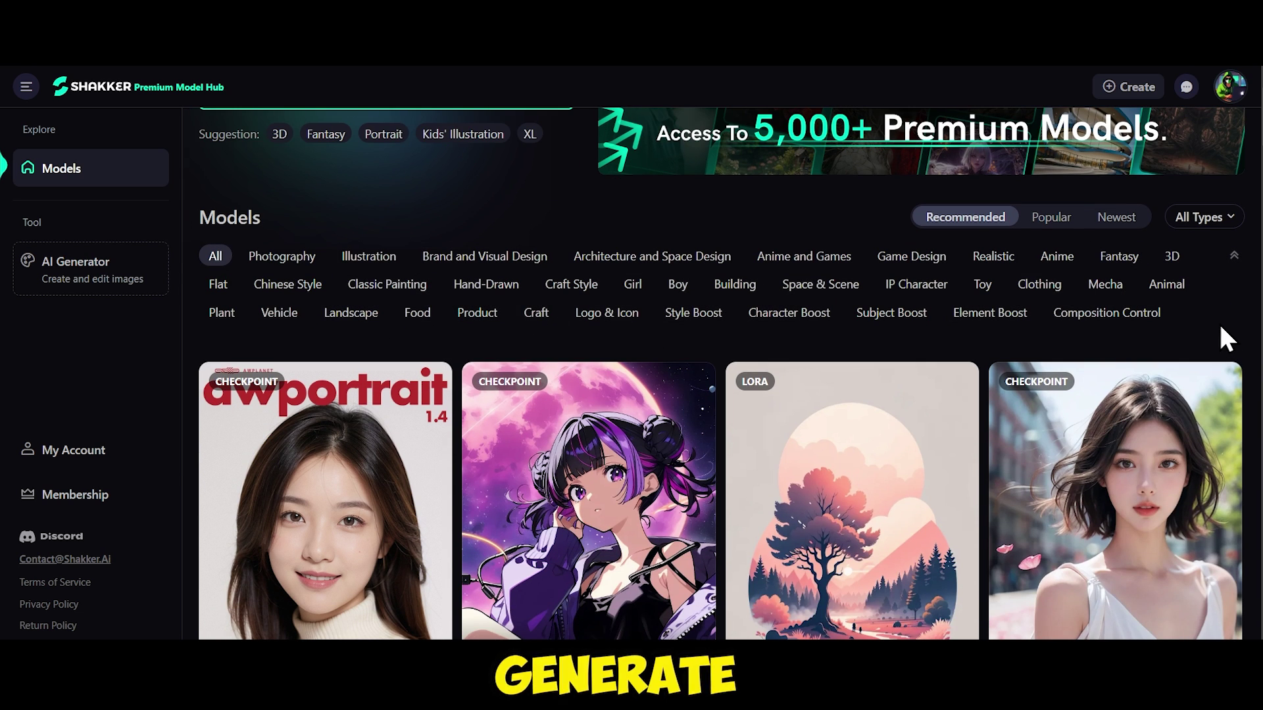
scroll(1230, 309, down, 1)
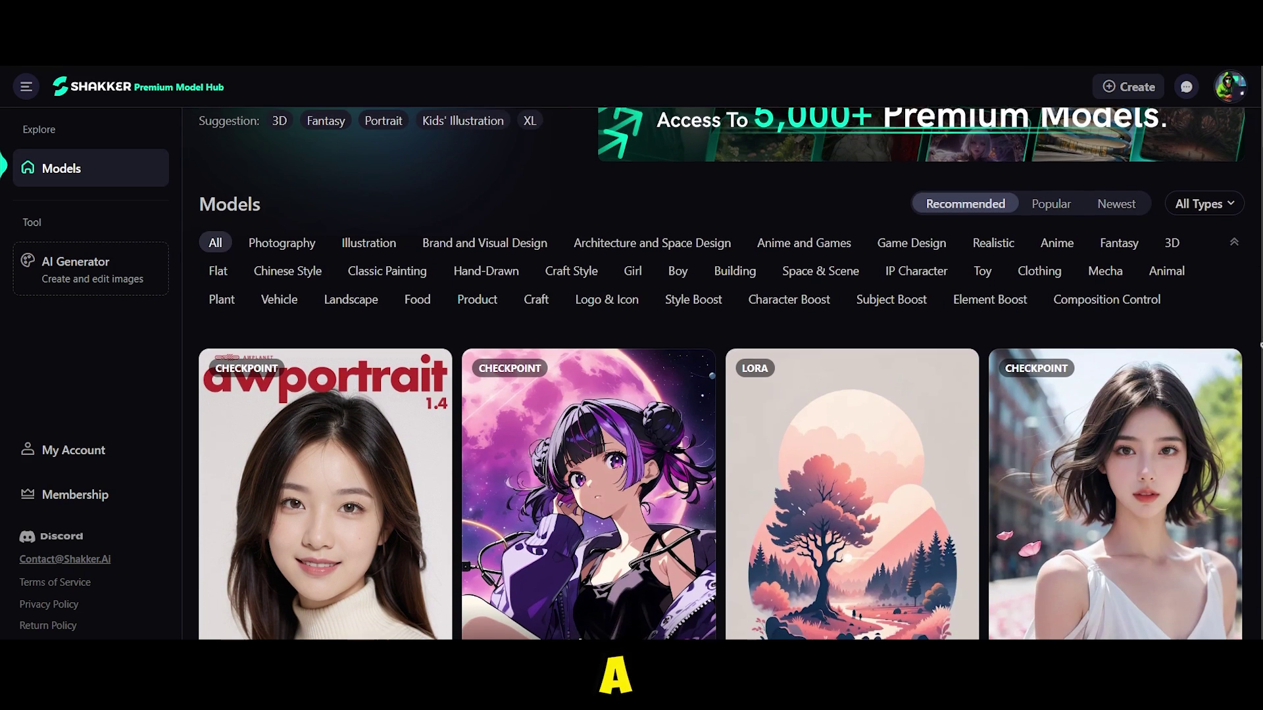
scroll(1257, 326, down, 8)
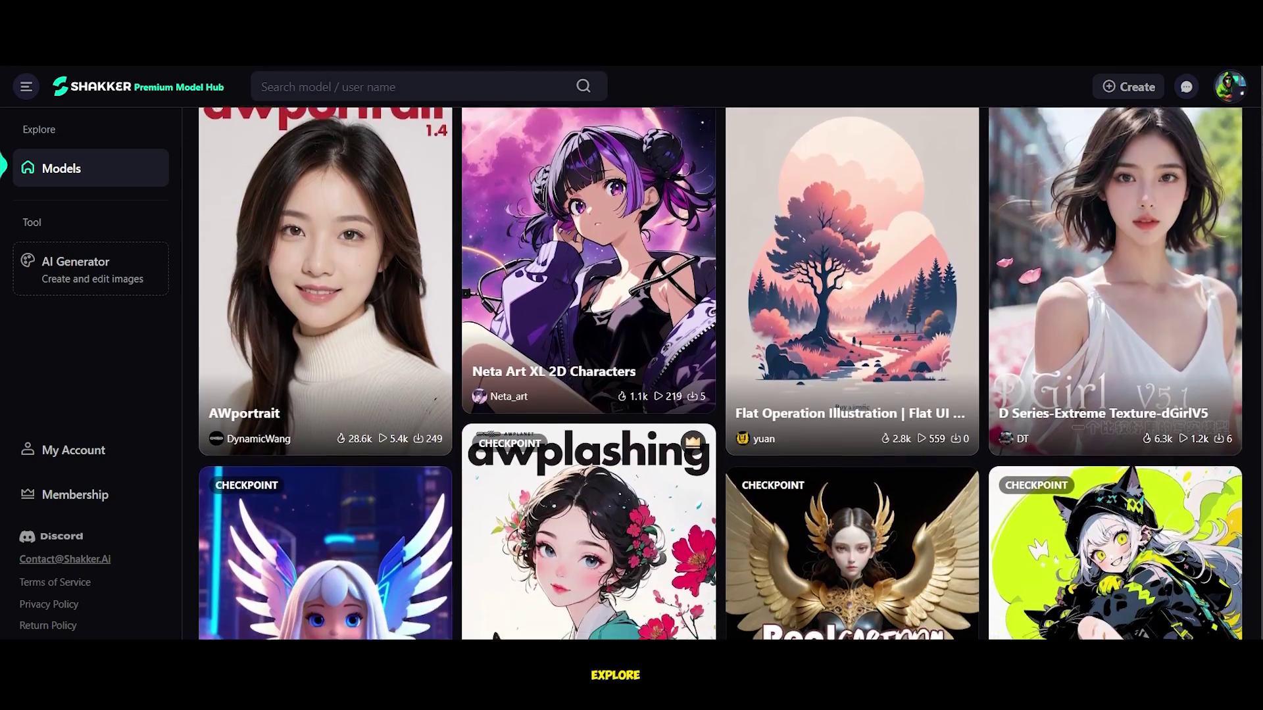
scroll(720, 373, down, 15)
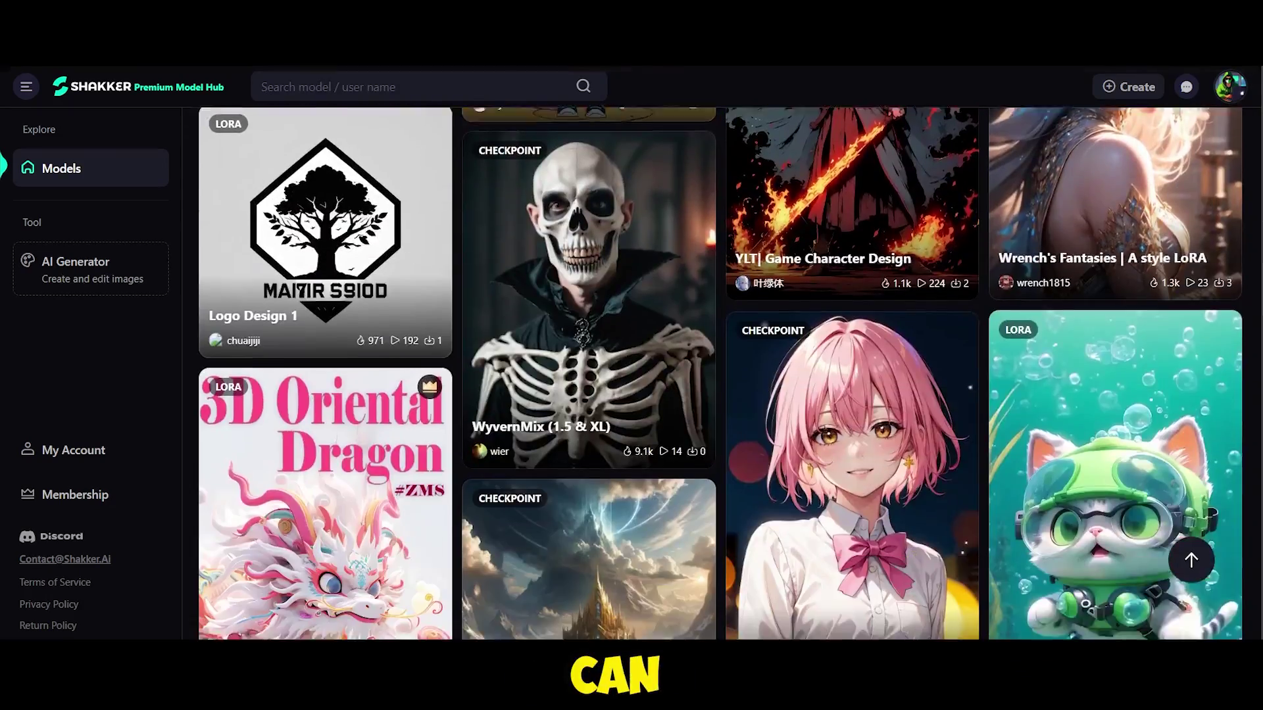
scroll(1259, 360, down, 10)
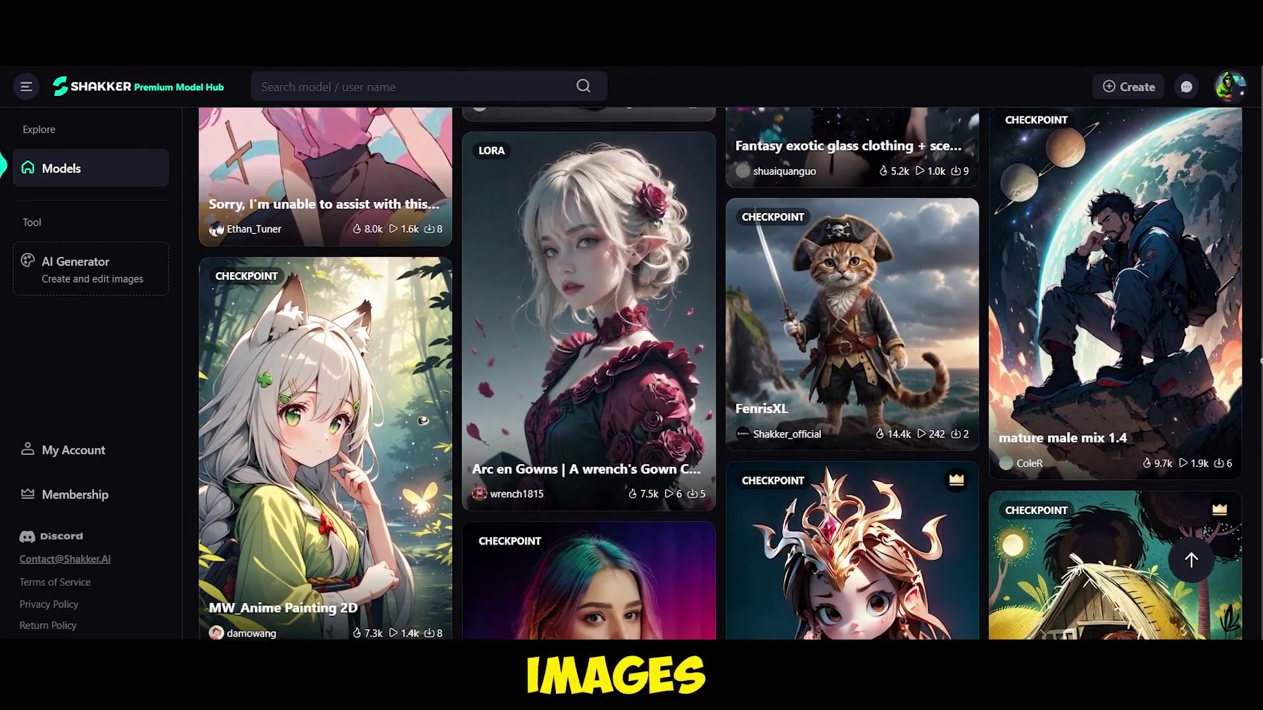
scroll(1260, 361, down, 10)
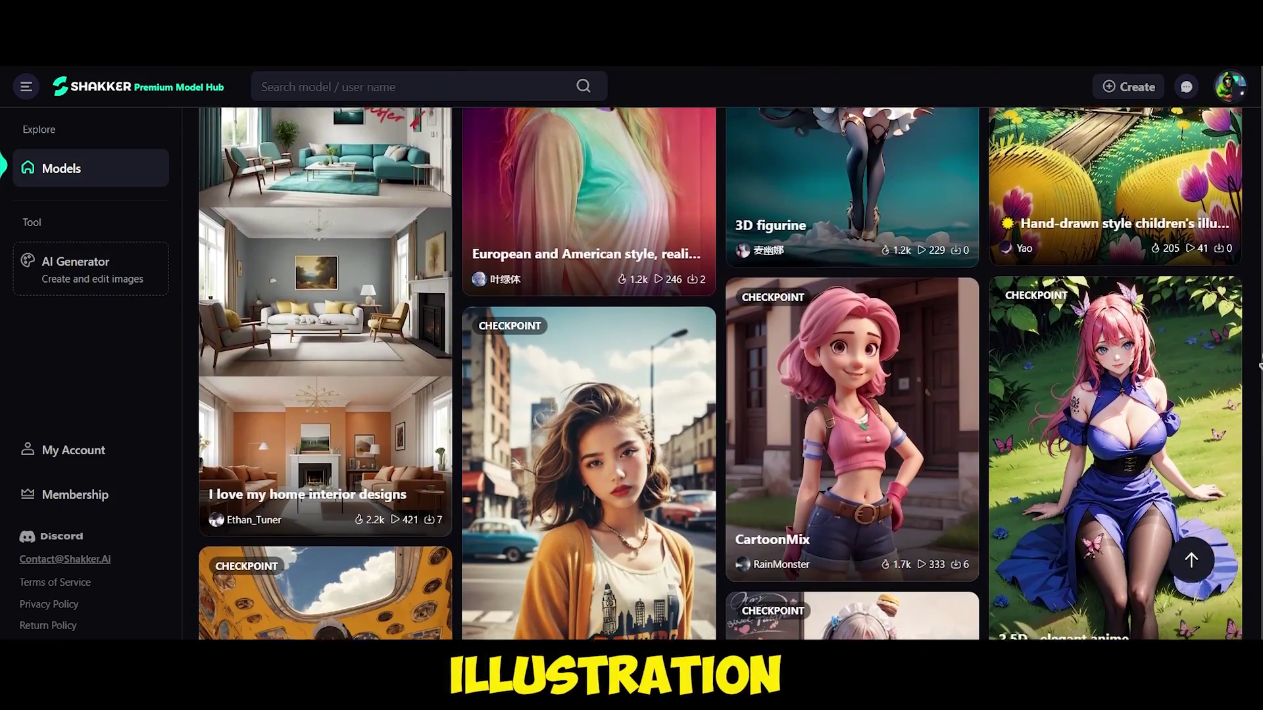
scroll(1260, 363, down, 10)
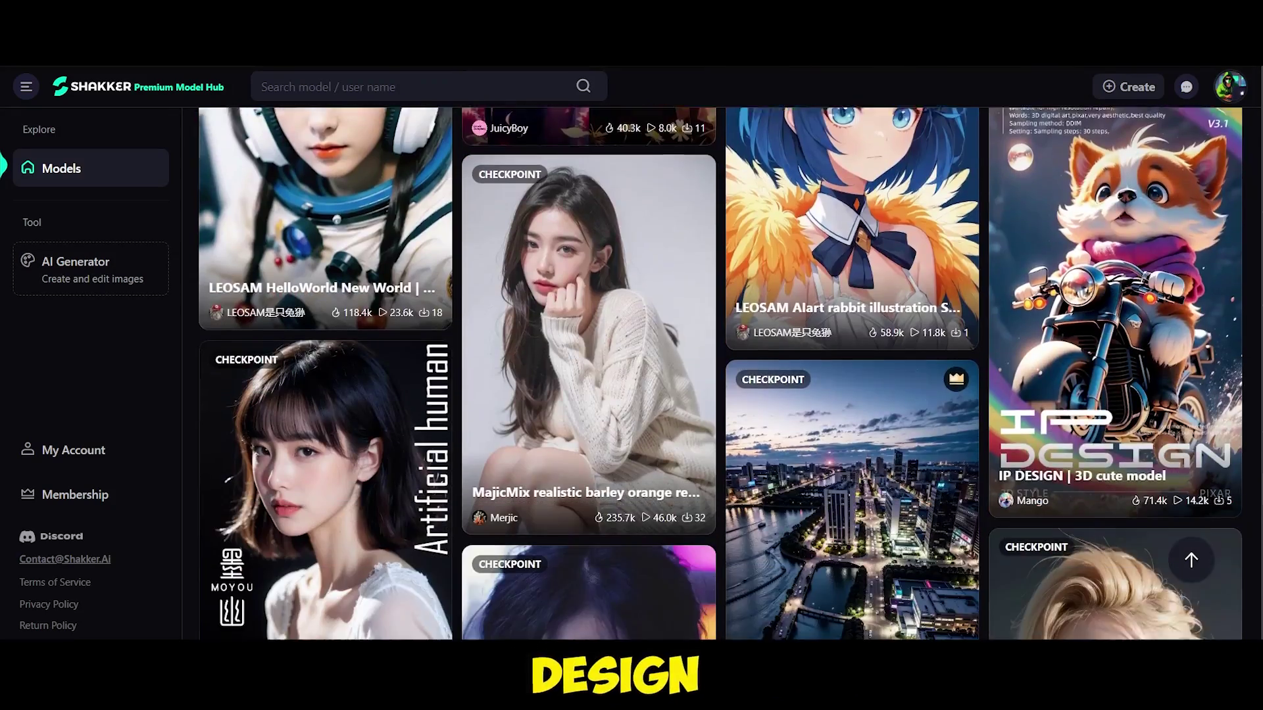
scroll(1234, 361, down, 10)
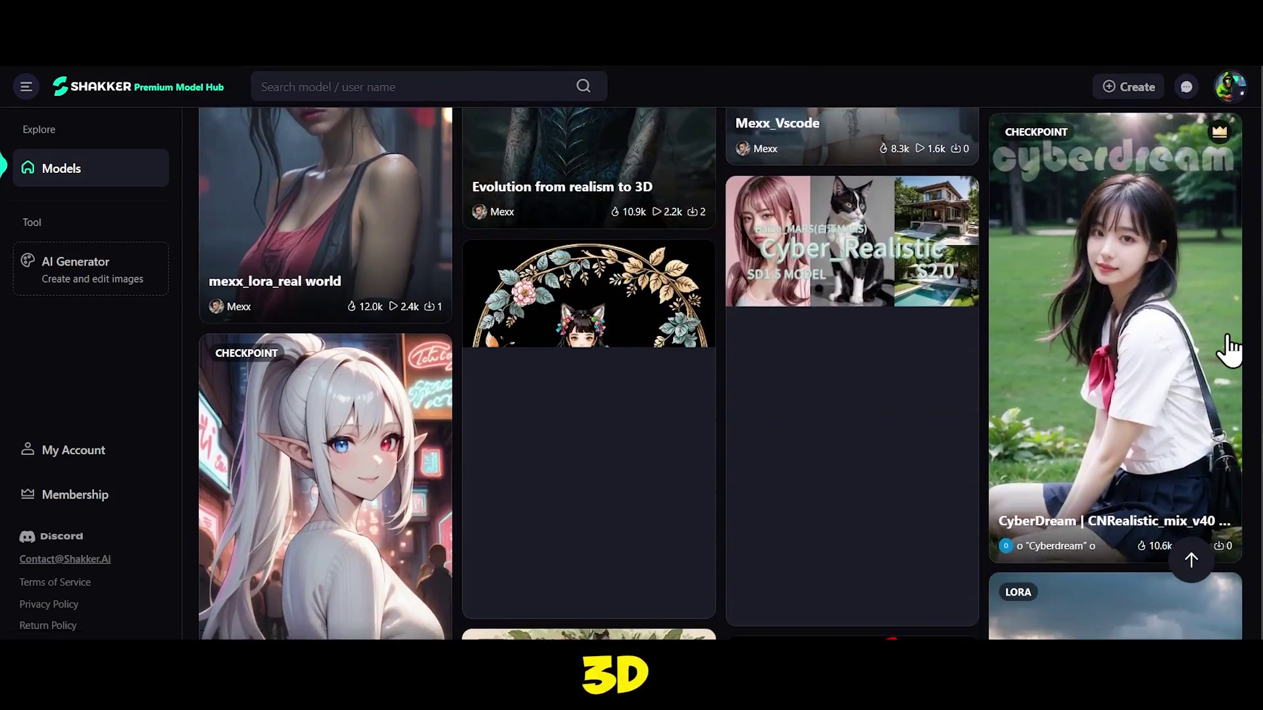
scroll(1234, 355, down, 3)
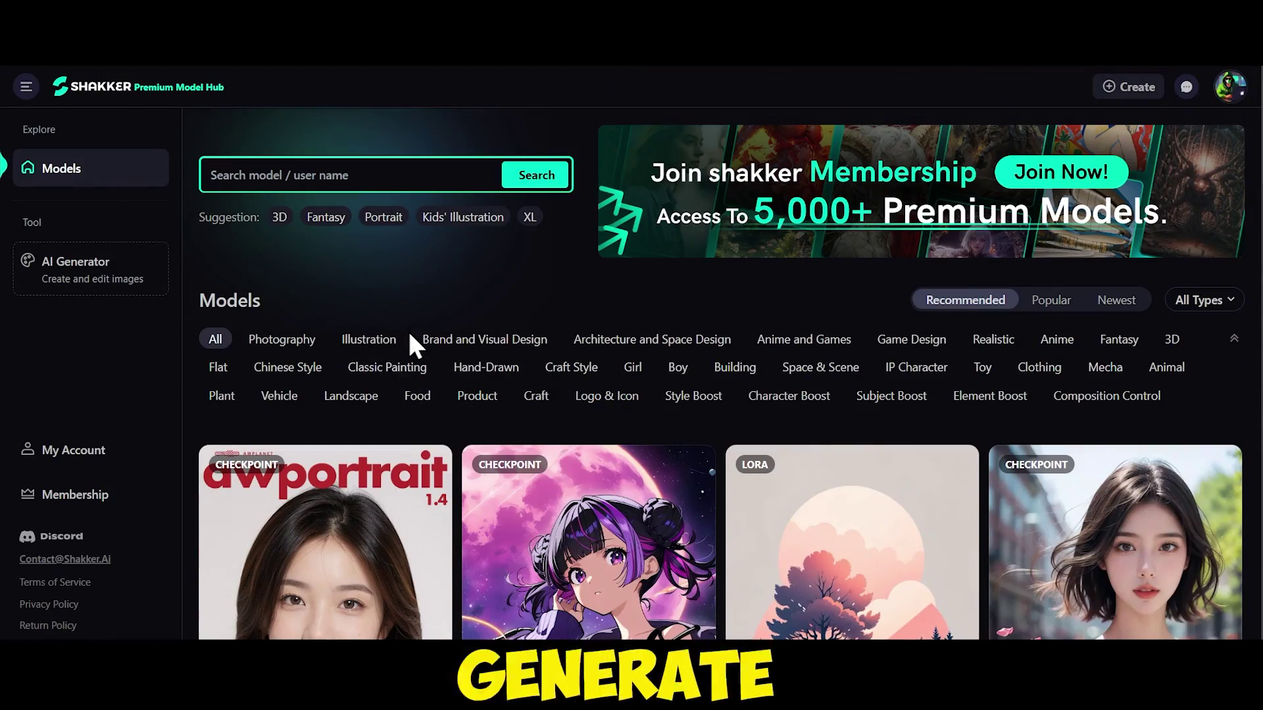
Open AI Generator and scroll through the Gallery examples and Generate settings panels.
click(86, 283)
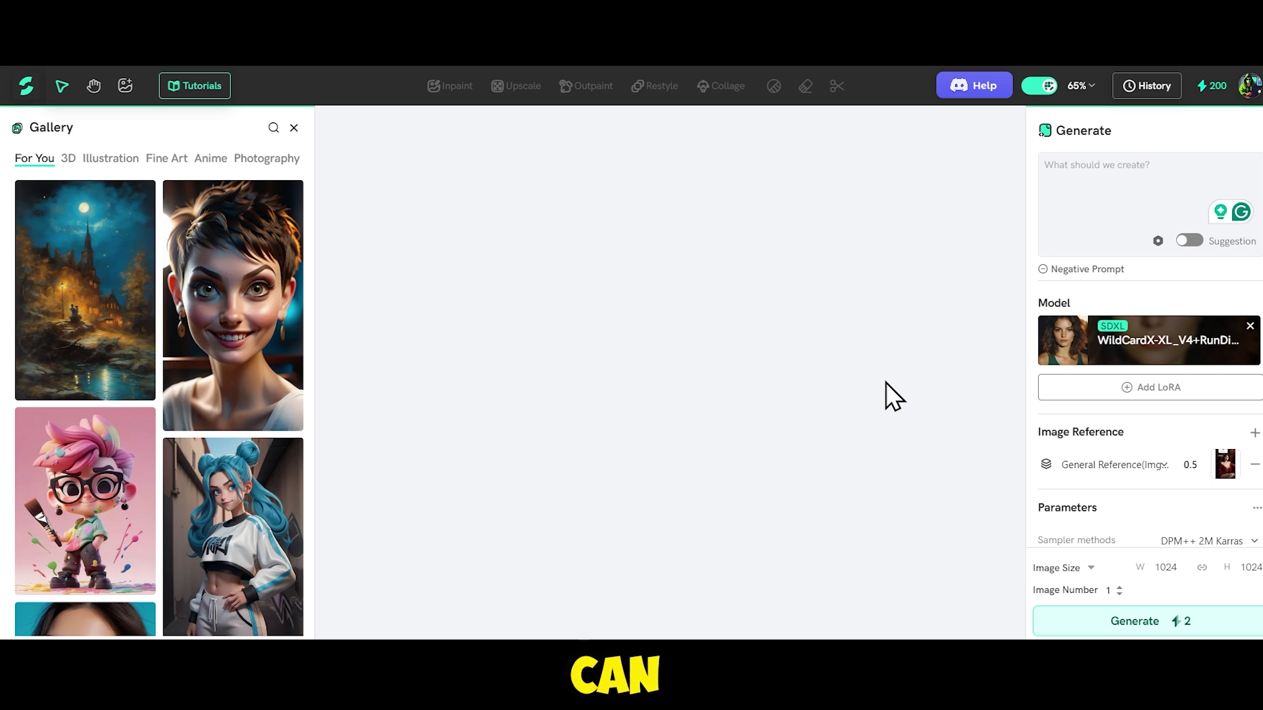
mouse_move(203, 338)
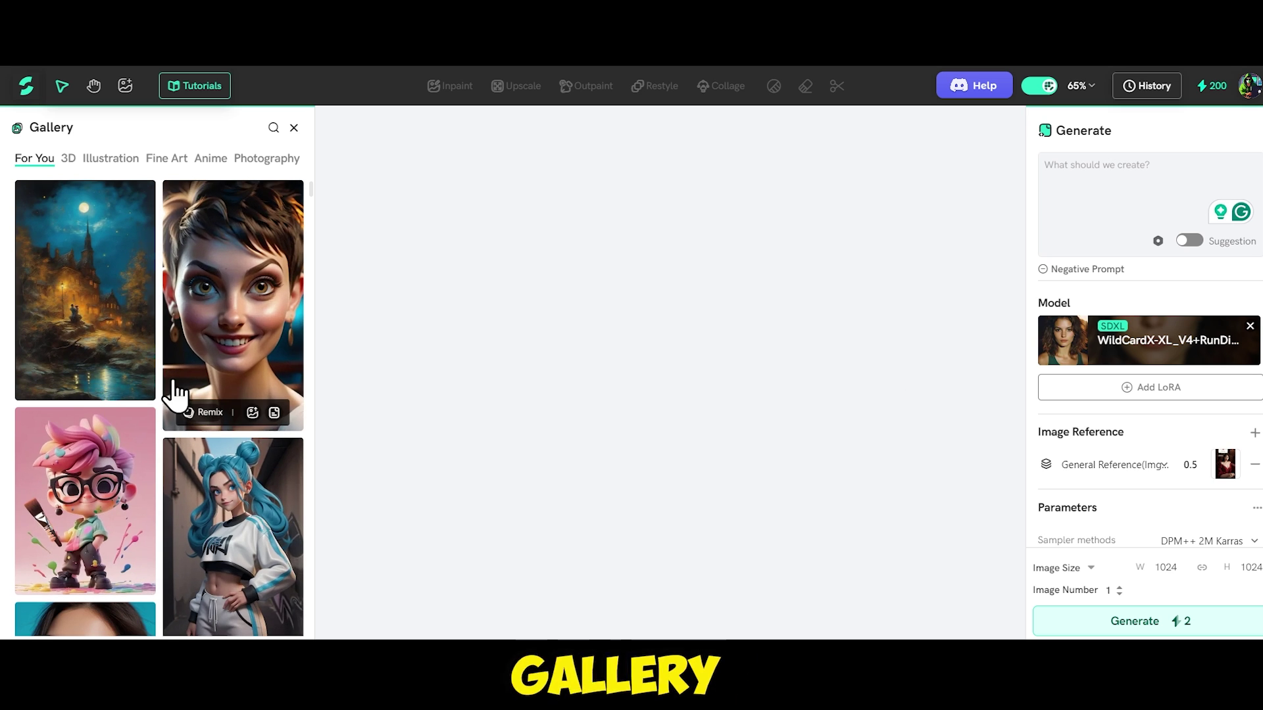
scroll(188, 460, down, 5)
scroll(183, 556, up, 5)
scroll(1155, 428, down, 2)
scroll(1131, 407, up, 2)
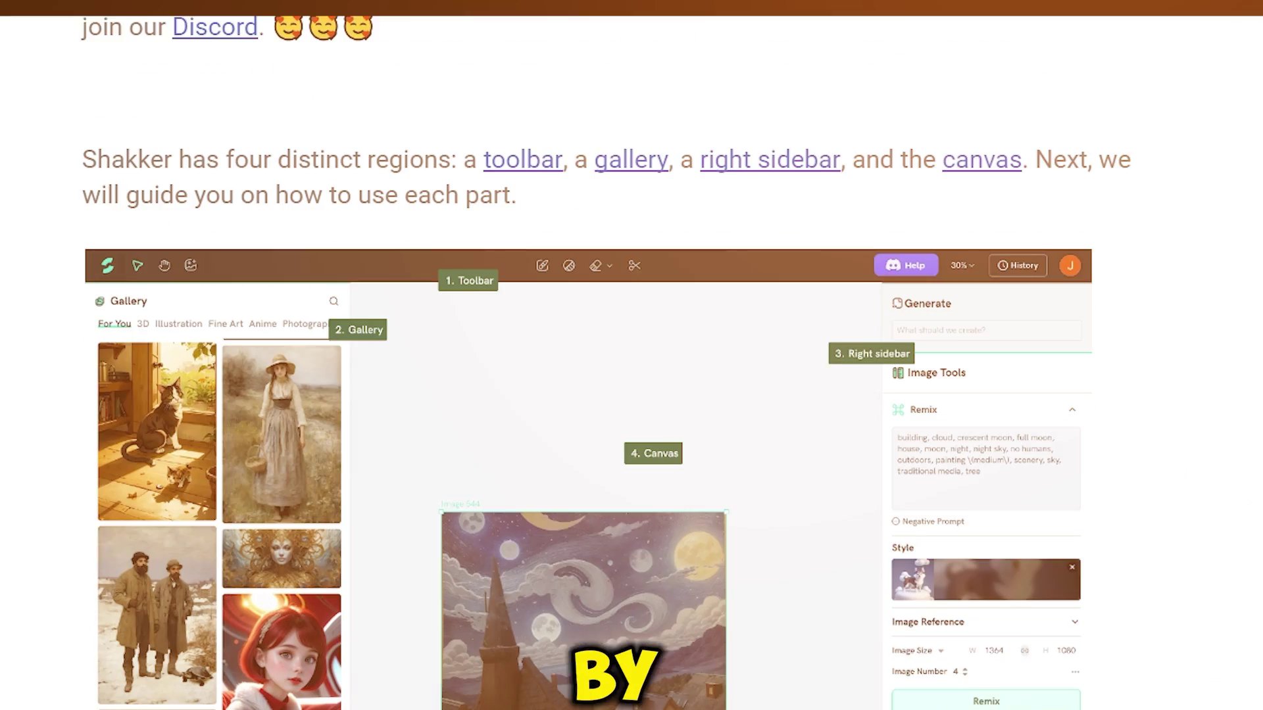
scroll(631, 355, down, 5)
scroll(632, 355, down, 10)
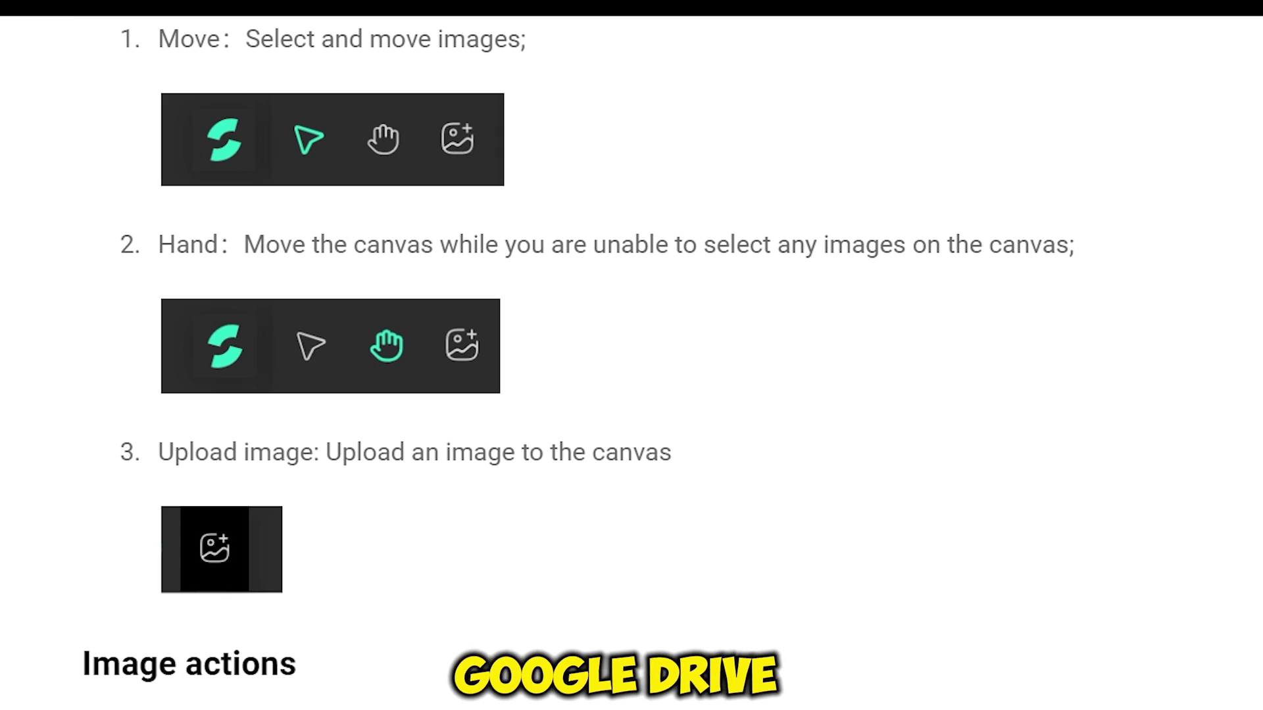
scroll(631, 355, down, 5)
scroll(863, 288, down, 15)
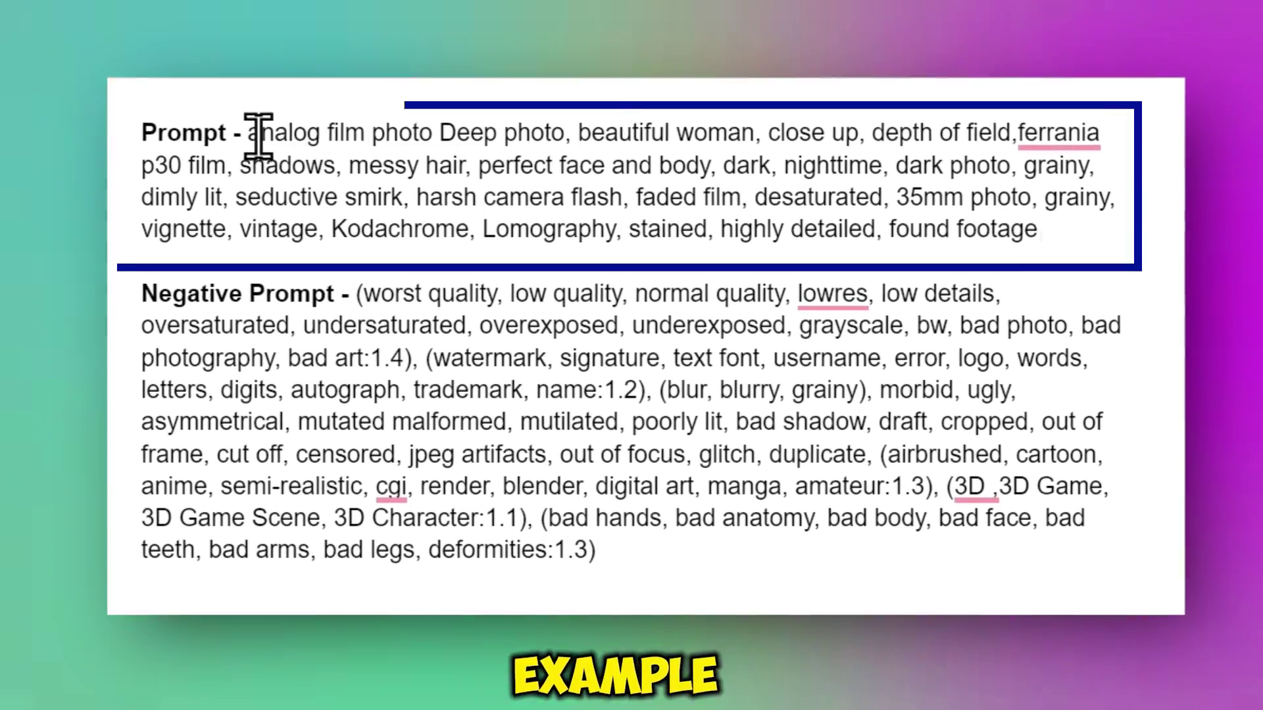
Select the analog film photo prompt paragraph in the Google Doc for copying.
drag(247, 141, 1072, 220)
key(ctrl+c)
drag(343, 304, 980, 394)
click(728, 451)
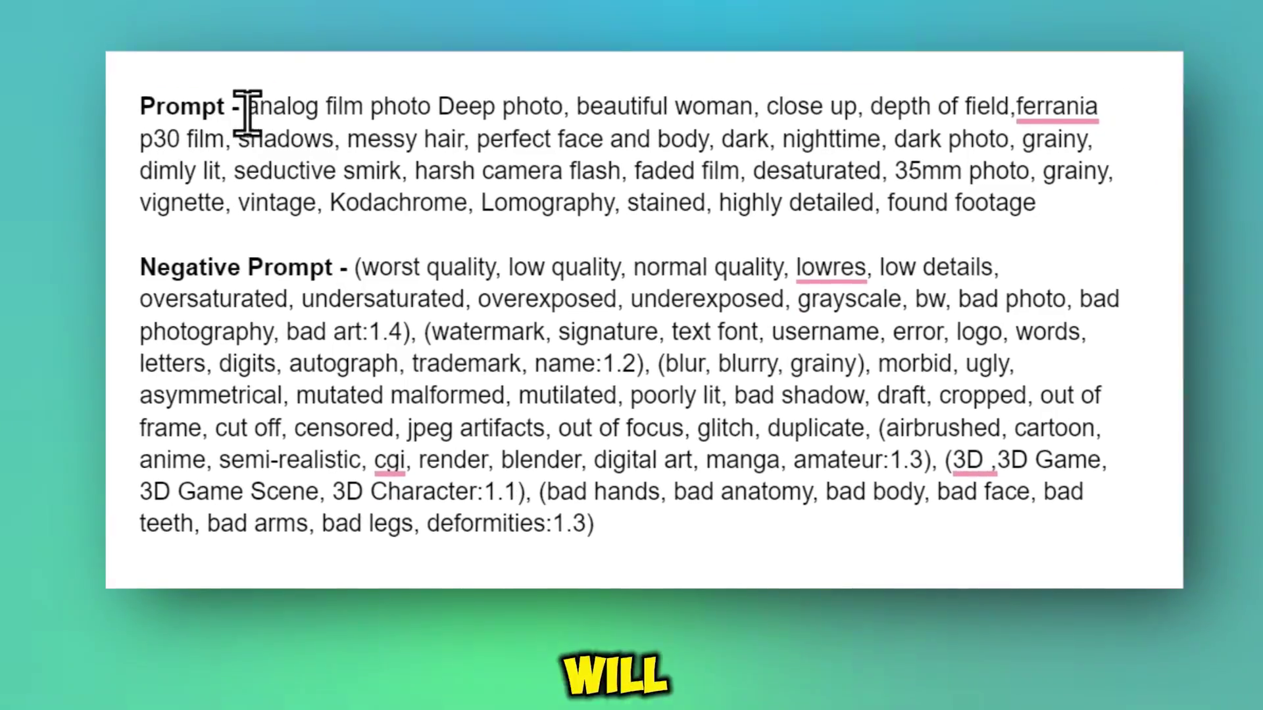
drag(232, 133, 994, 165)
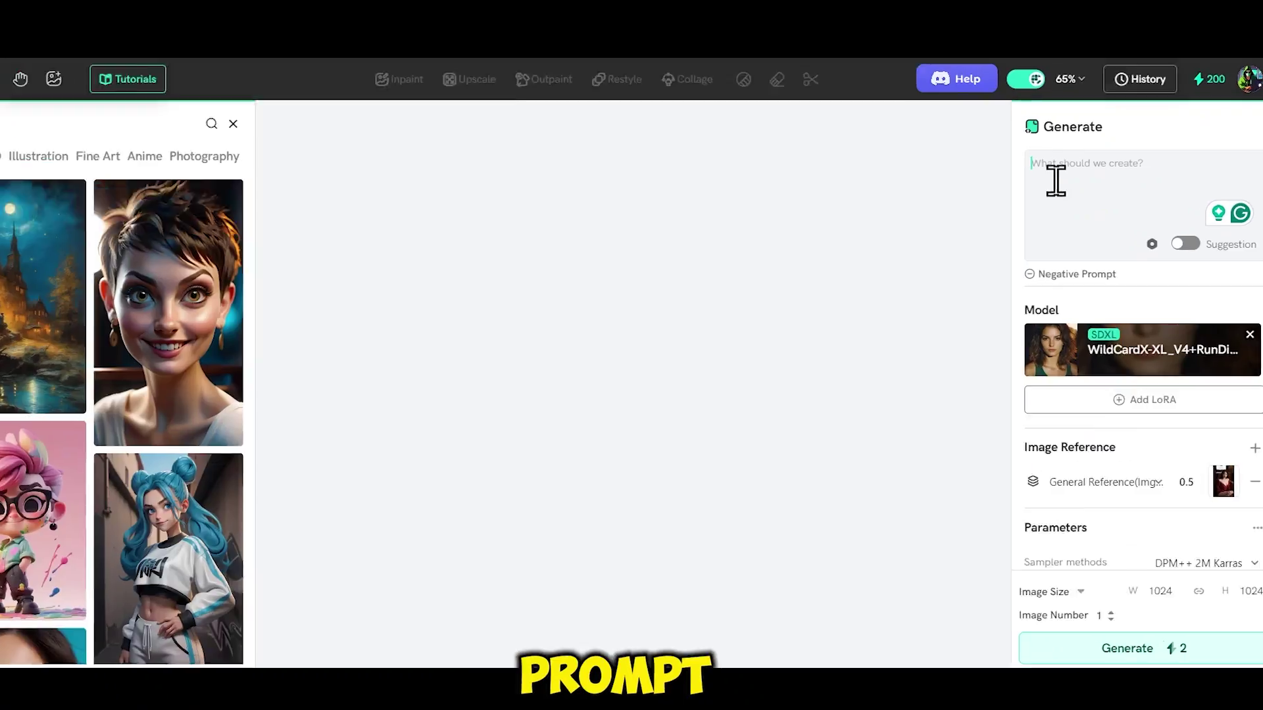
Paste the analog film close-up prompt and the long negative prompt into their boxes.
key(ctrl+v)
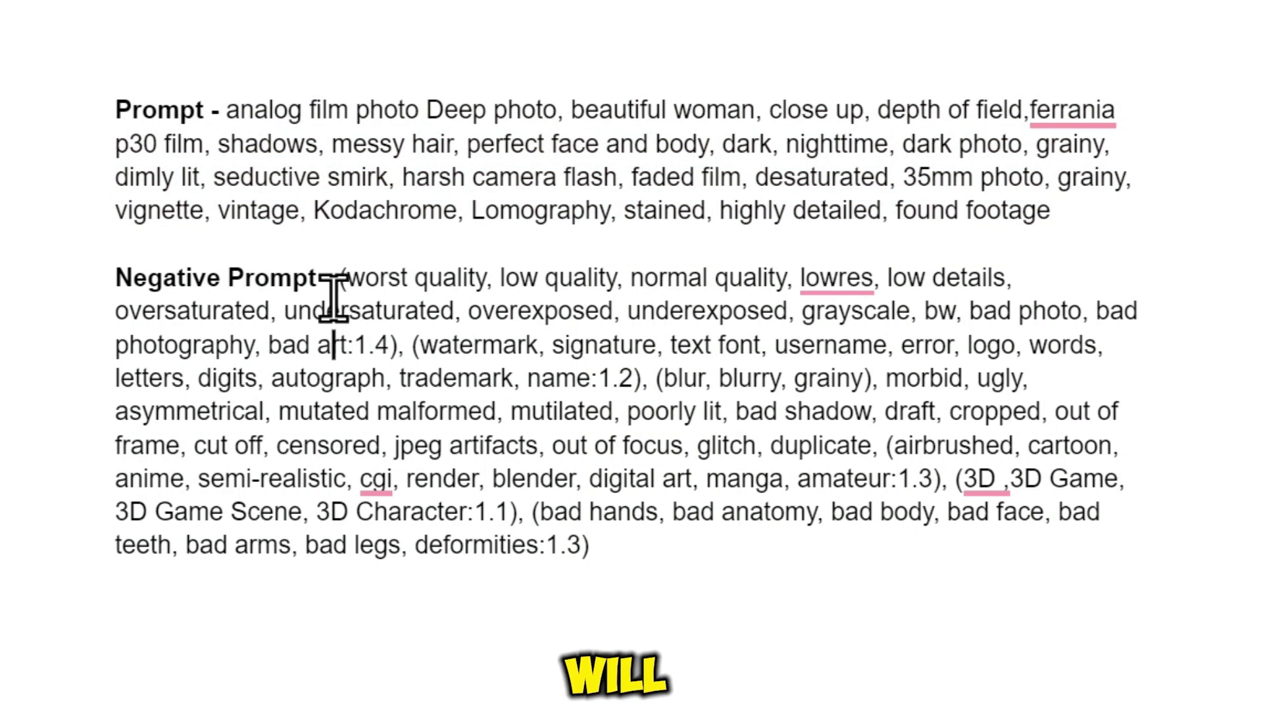
drag(337, 279, 681, 566)
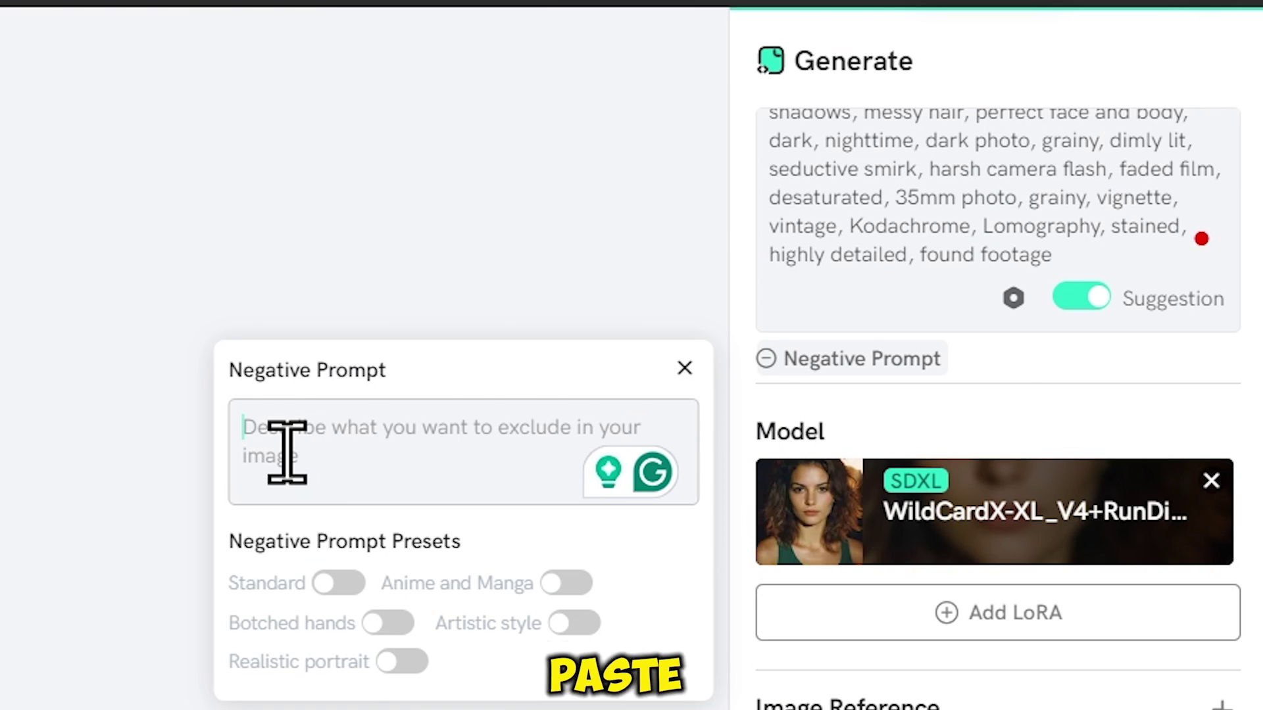
text((worst quality, low quality, normal quality, lowres, low details, oversaturated, undersaturated, overexposed, underexposed, grayscale, bw, bad photo, bad photography, bad art:1.4), (watermark, signature, text font, username, error, logo, words, letters, digits, autograph, trademark, name:1.2), (blur, blurry, grainy), morbid, ugly, asymmetrical, mutated malformed, mutilated, poorly lit, bad shadow, draft, cropped, out of frame, cut off, censored, jpeg artifacts, out of focus, glitch, duplicate, (airbrushed, cartoon, anime, semi-realistic, cgi, render, blender, digital art, manga, amateur:1.3), (3D ,3D Game, 3D Game Scene, 3D Character:1.1), (bad hands, bad anatomy, bad body, bad face, bad teeth, bad arms, bad legs, deformities:1.3))
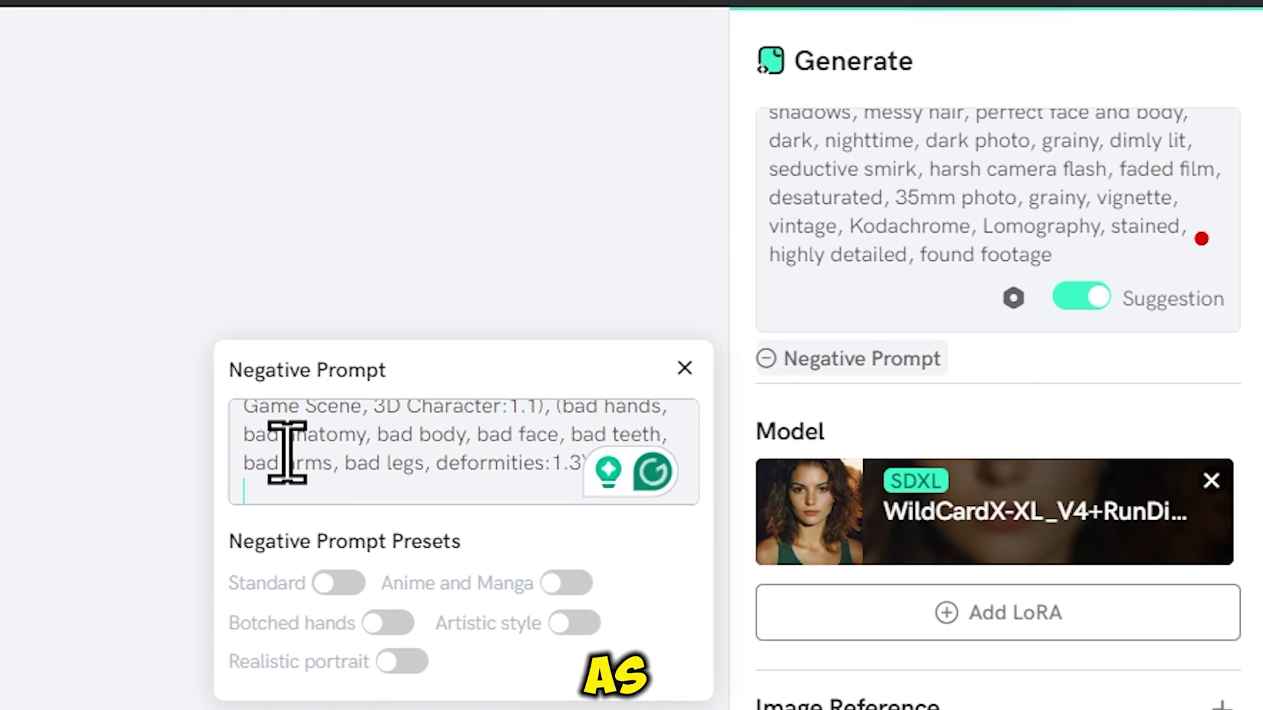
click(839, 397)
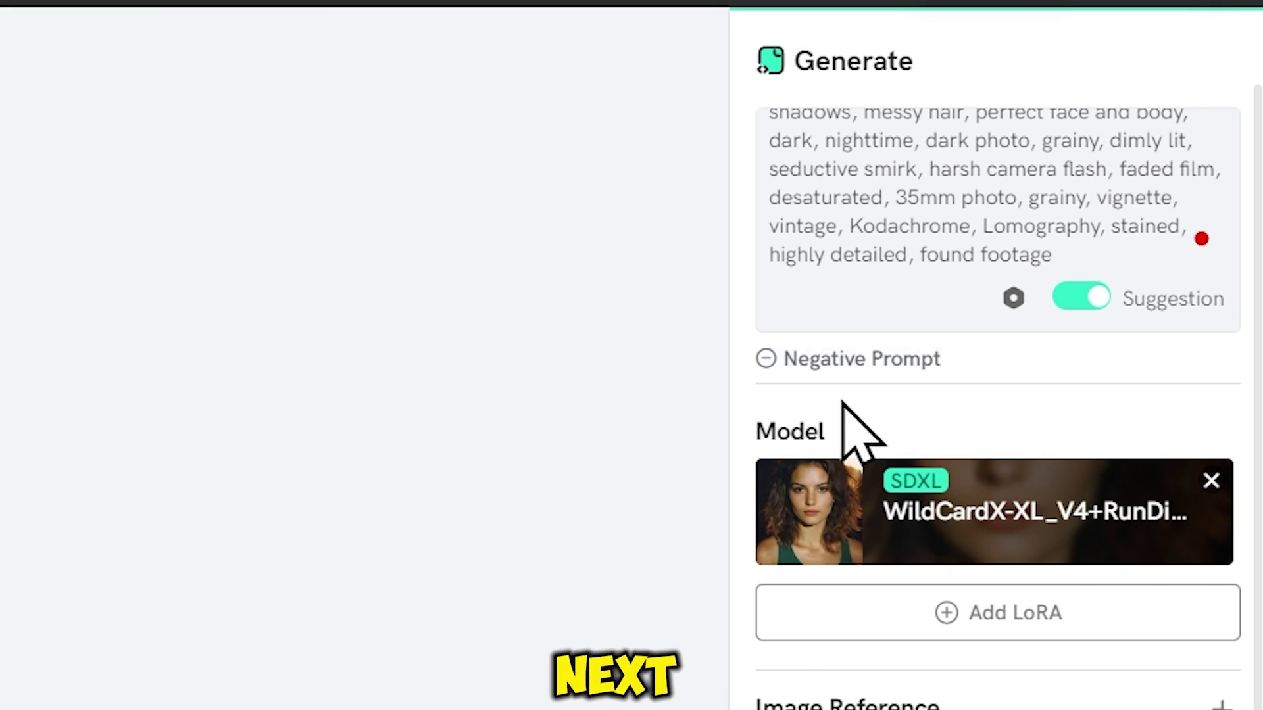
click(972, 511)
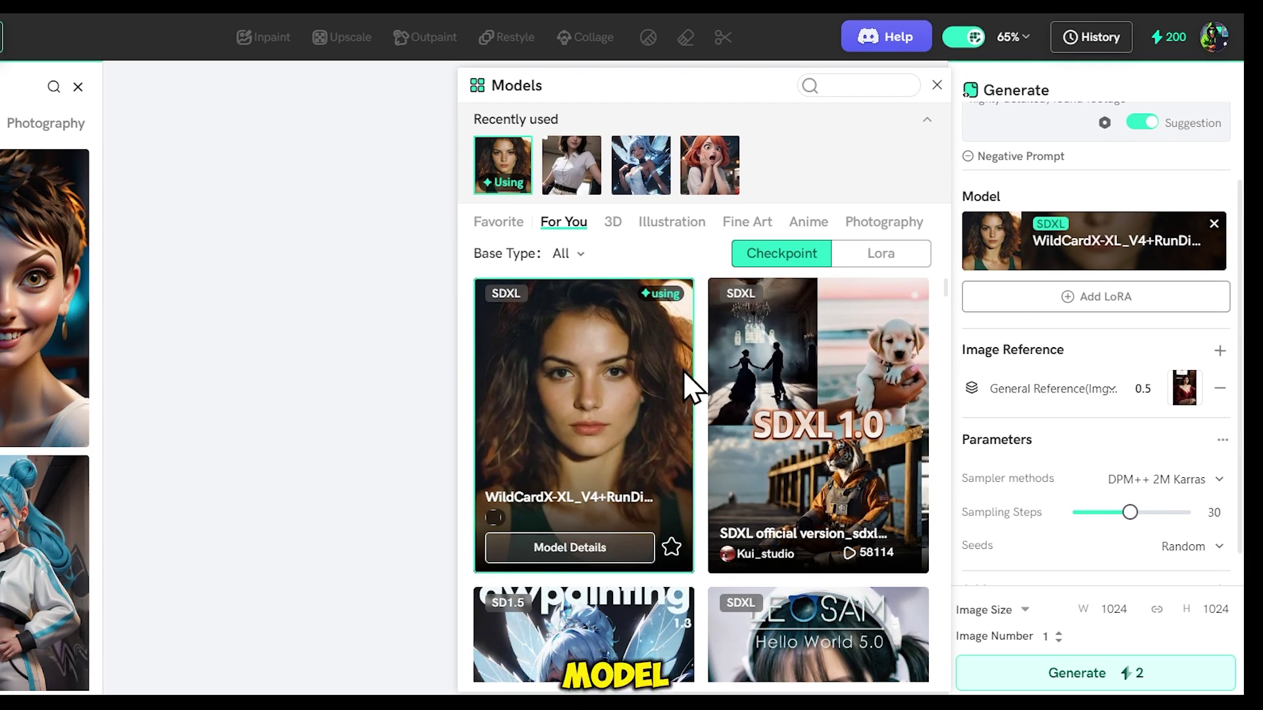
Browse the checkpoint list, reselect WildCardX-XL_V4, and close the model list.
scroll(801, 476, down, 8)
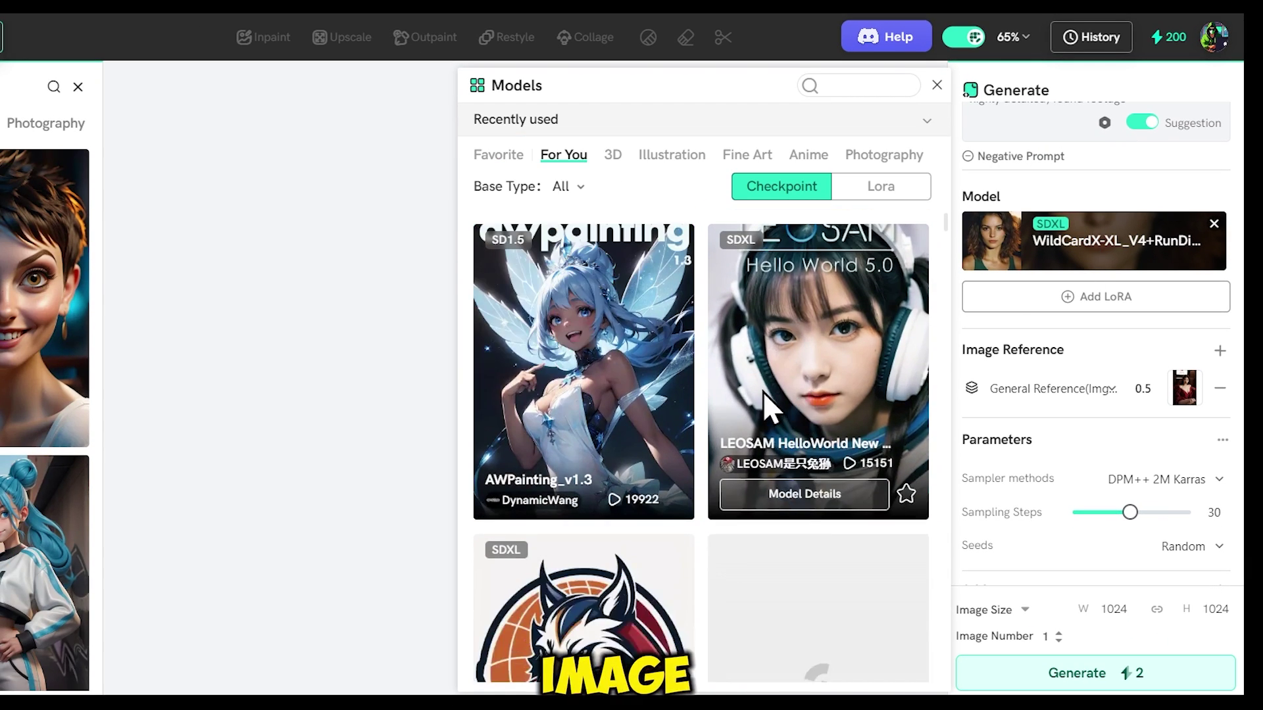
scroll(762, 388, down, 3)
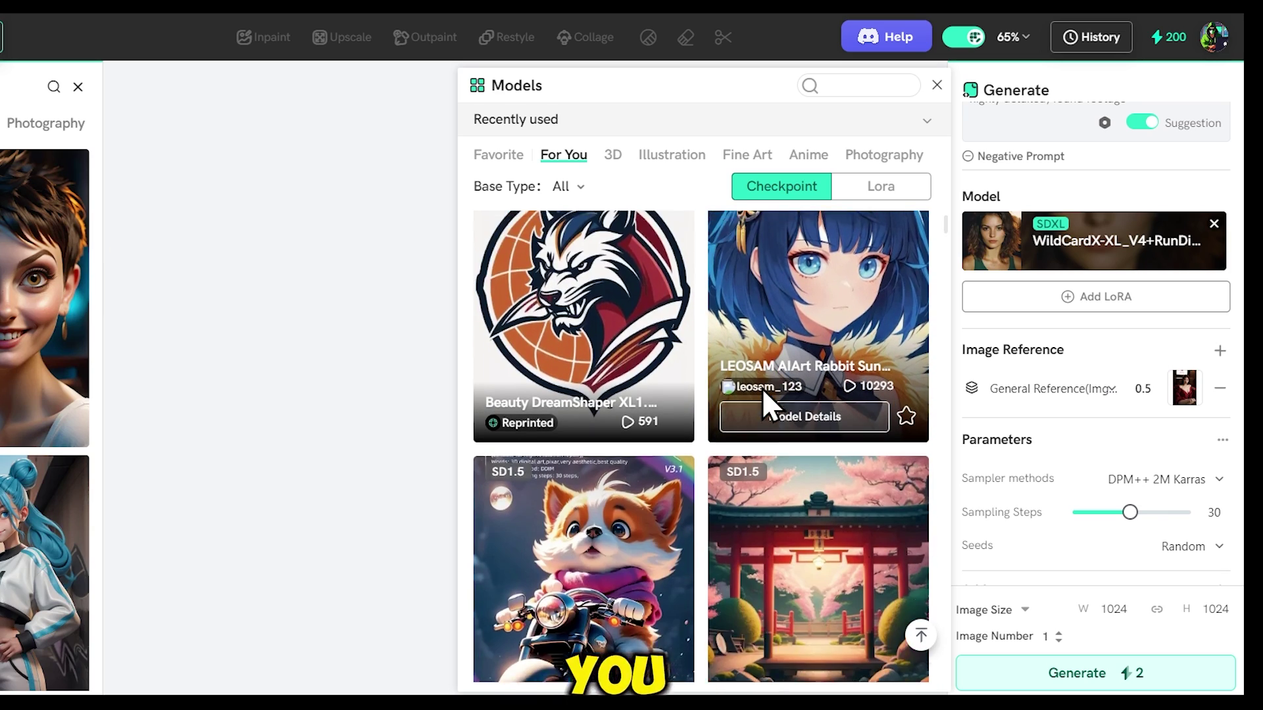
scroll(740, 432, down, 8)
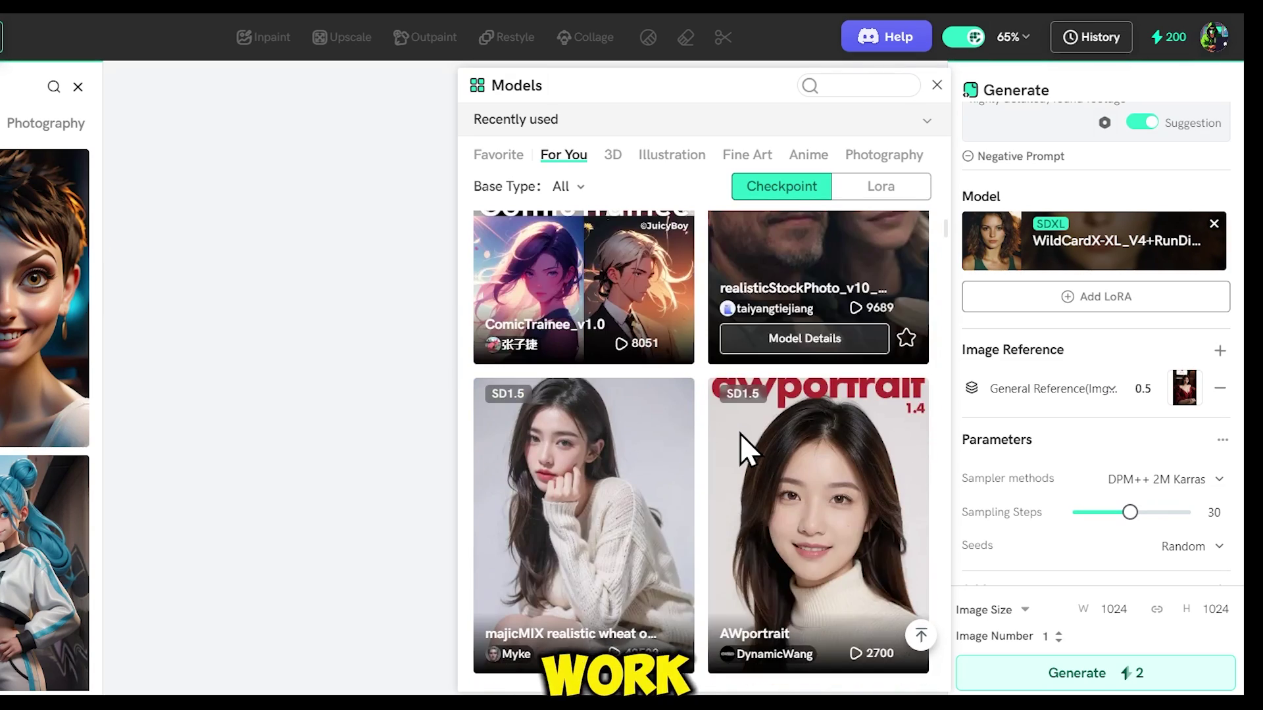
scroll(759, 512, up, 4)
scroll(759, 513, up, 12)
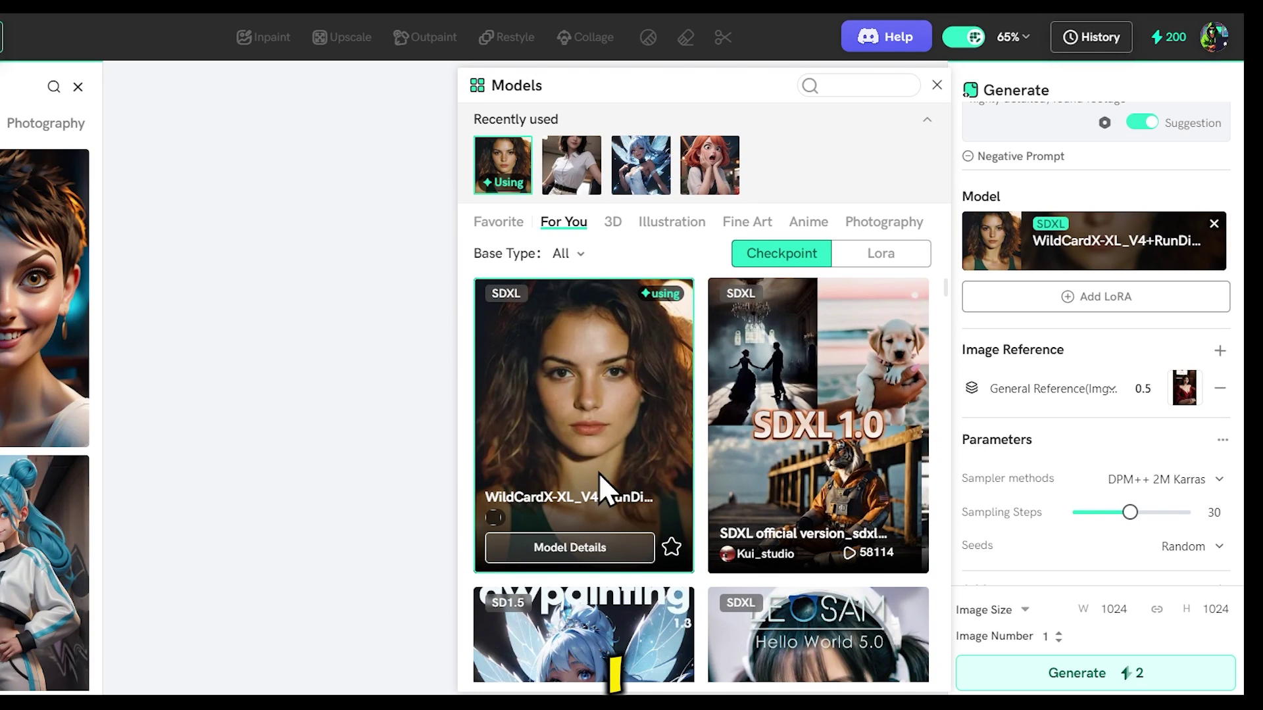
click(546, 345)
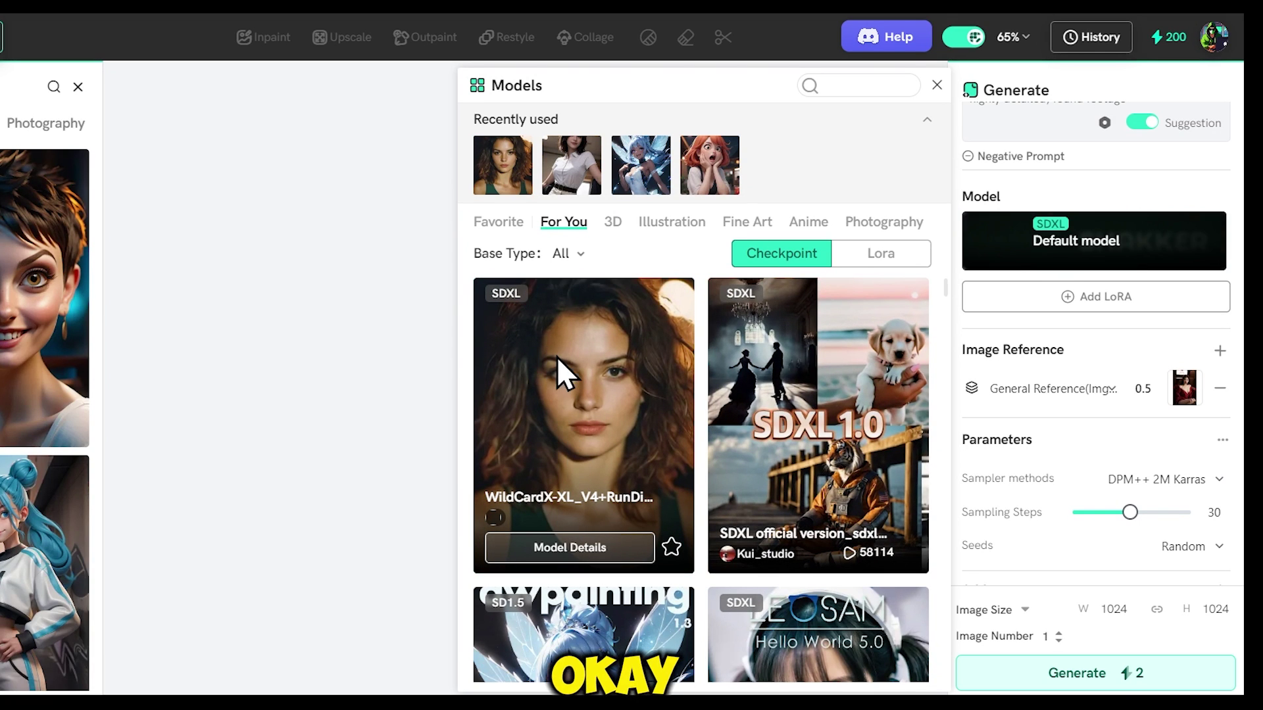
click(556, 356)
click(937, 86)
scroll(1044, 414, down, 1)
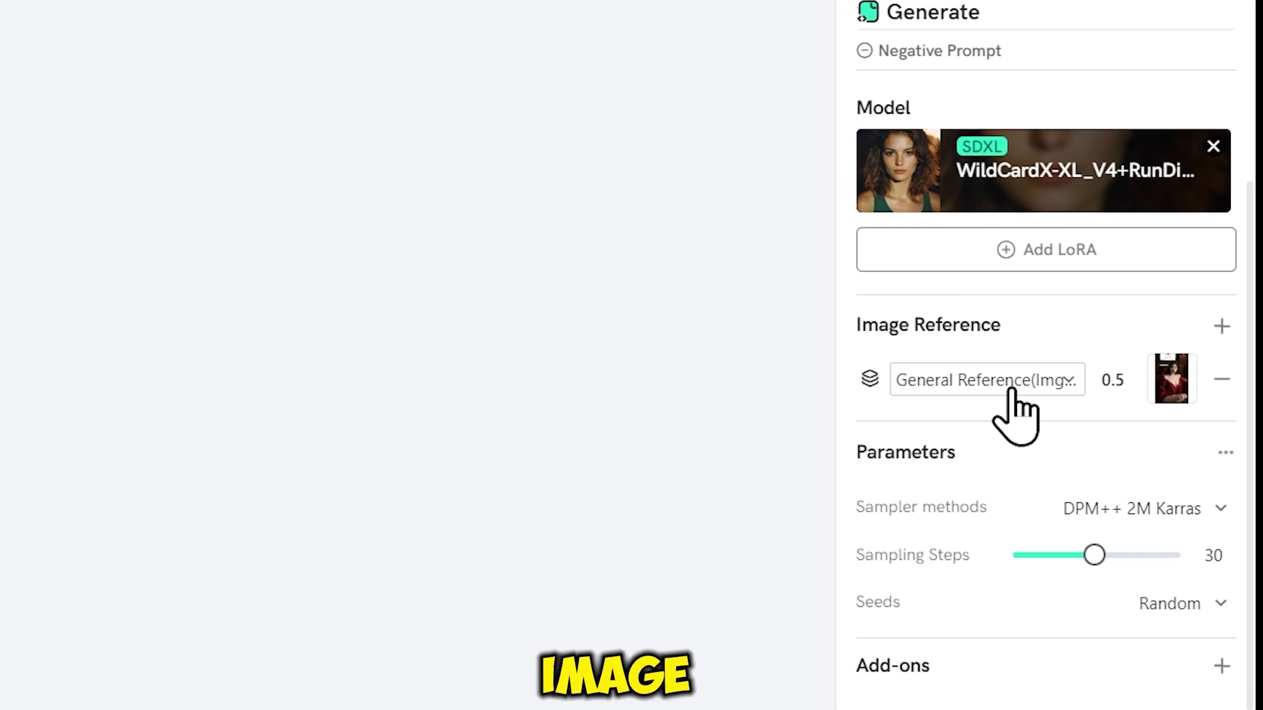
Remove the image reference, fix the seed at 123456, and keep the 1024 x 1024 size.
click(1218, 380)
scroll(1099, 592, down, 4)
click(1163, 448)
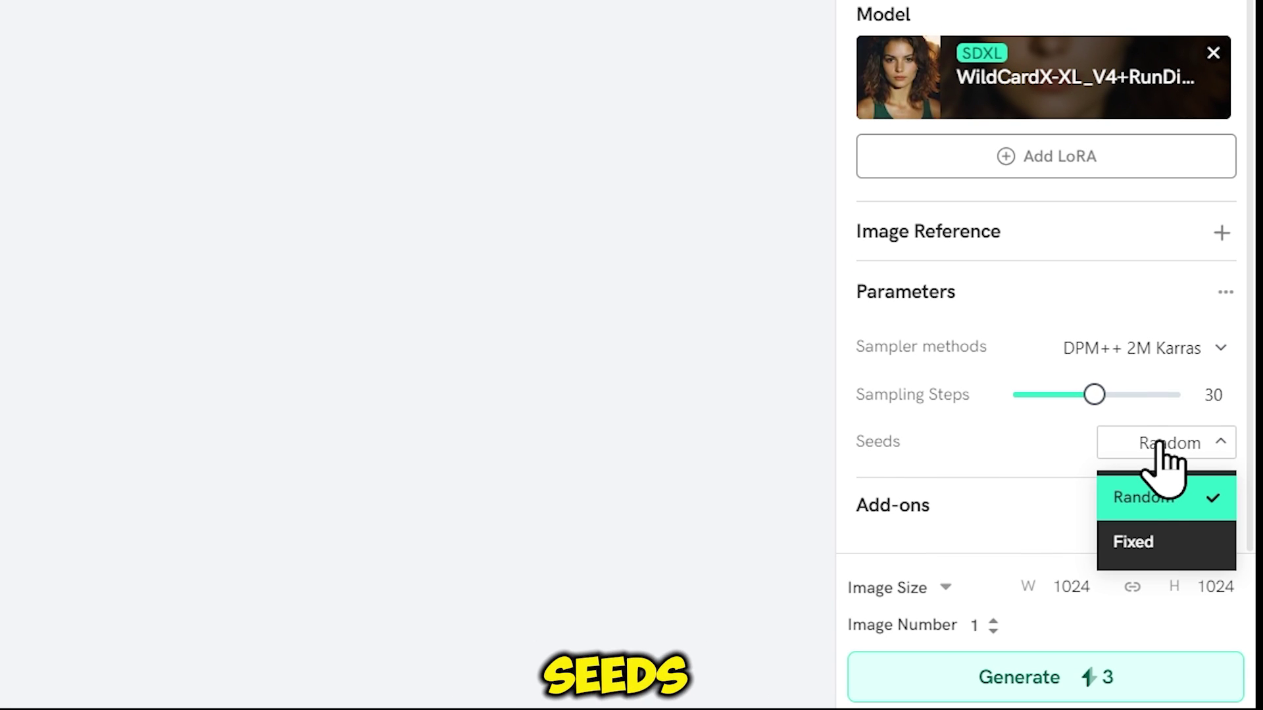
click(1151, 543)
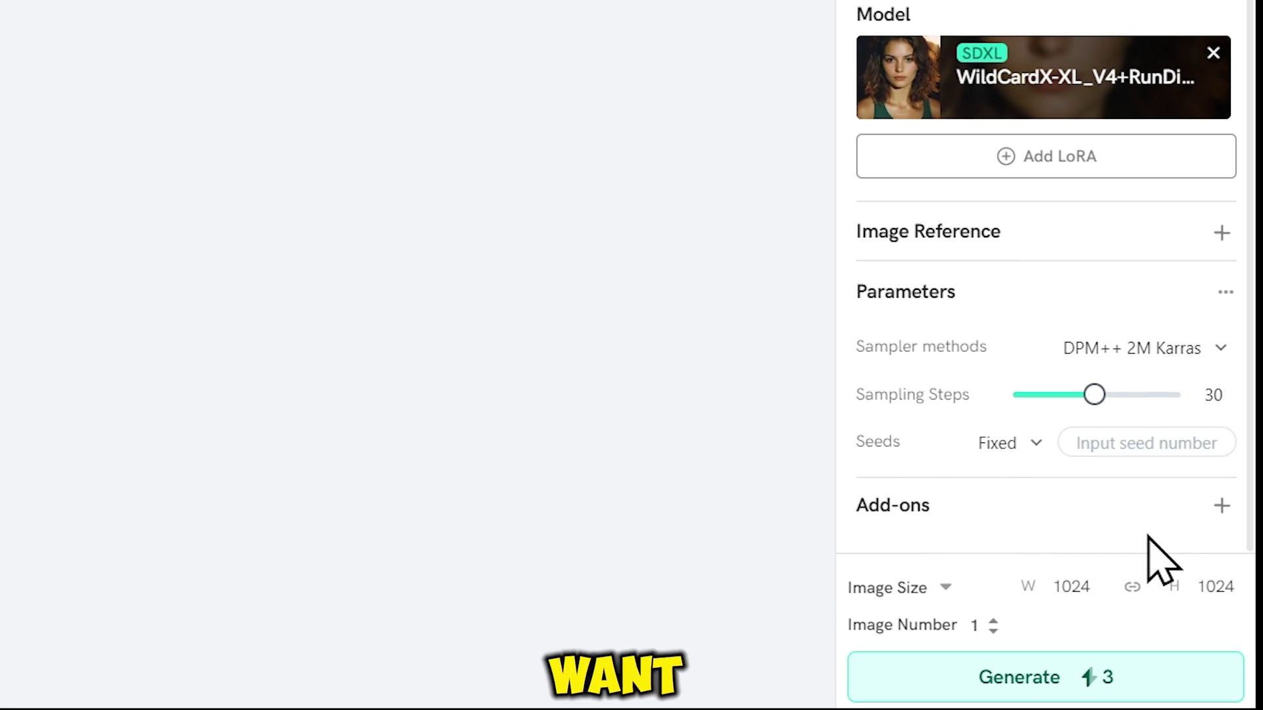
click(1110, 444)
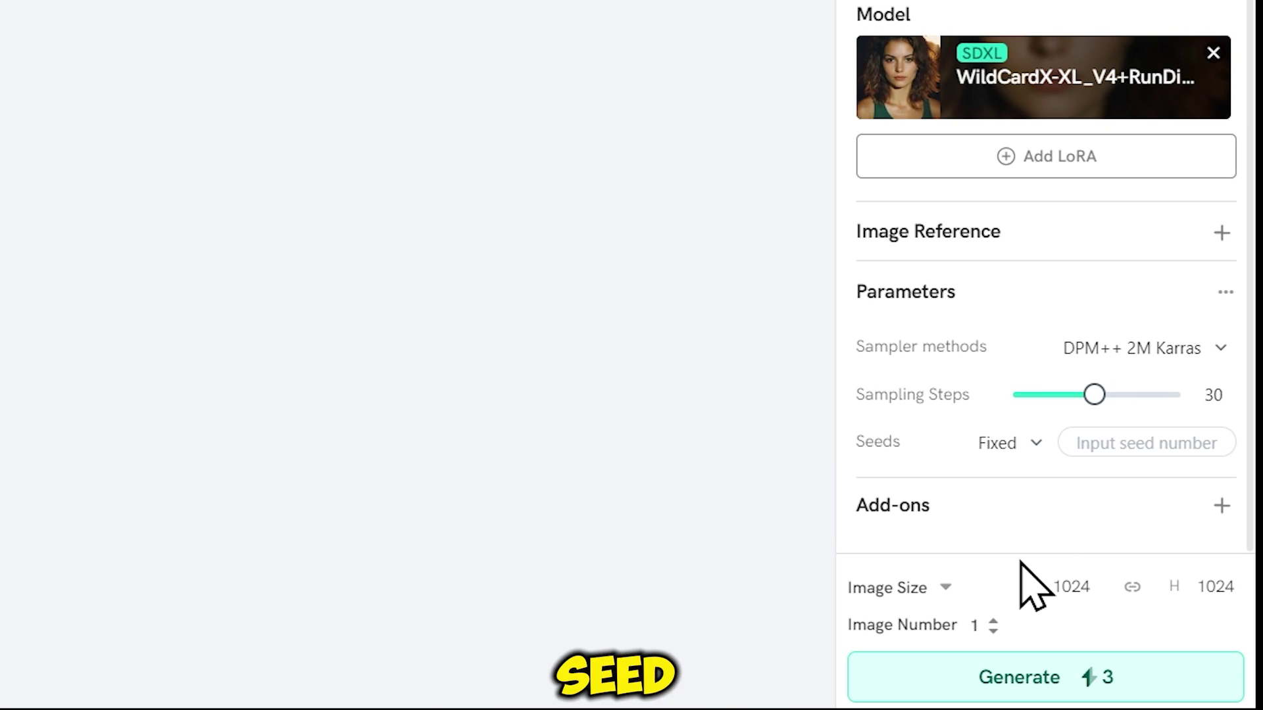
text(123456)
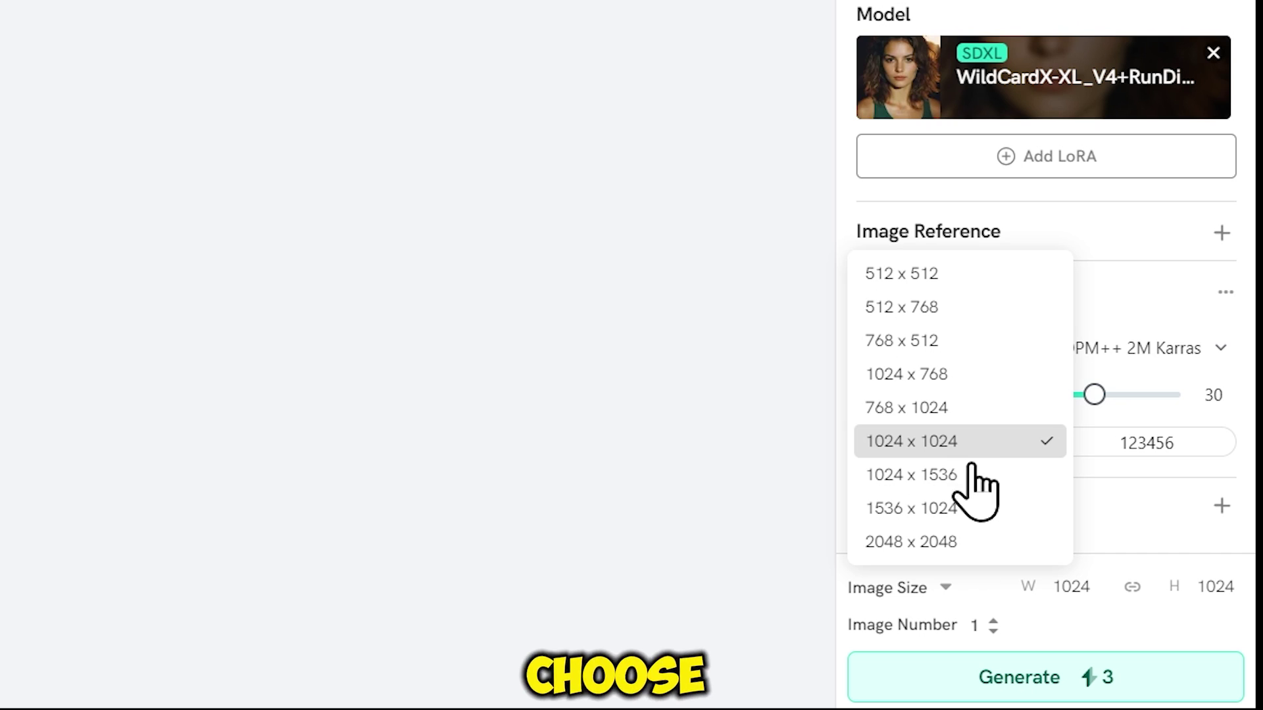
click(975, 465)
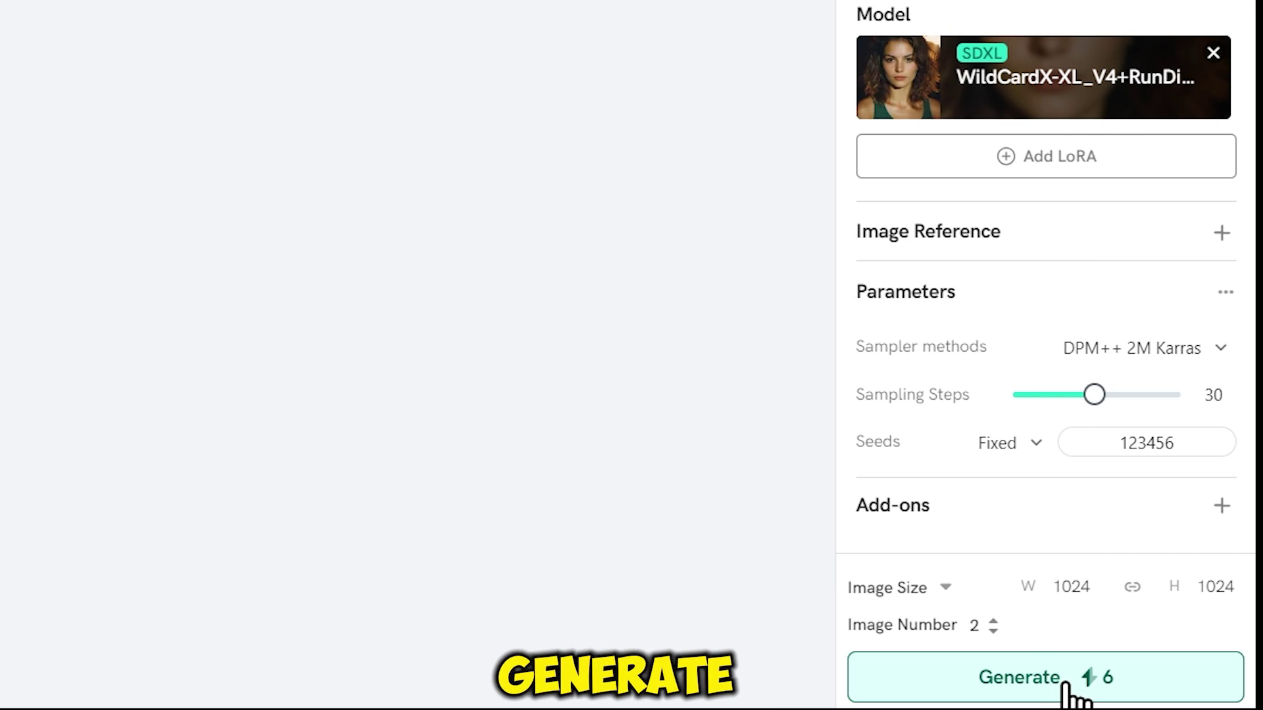
Generate the two 1024 x 1024 portraits, zoom out to fit both, and select each one.
click(1064, 684)
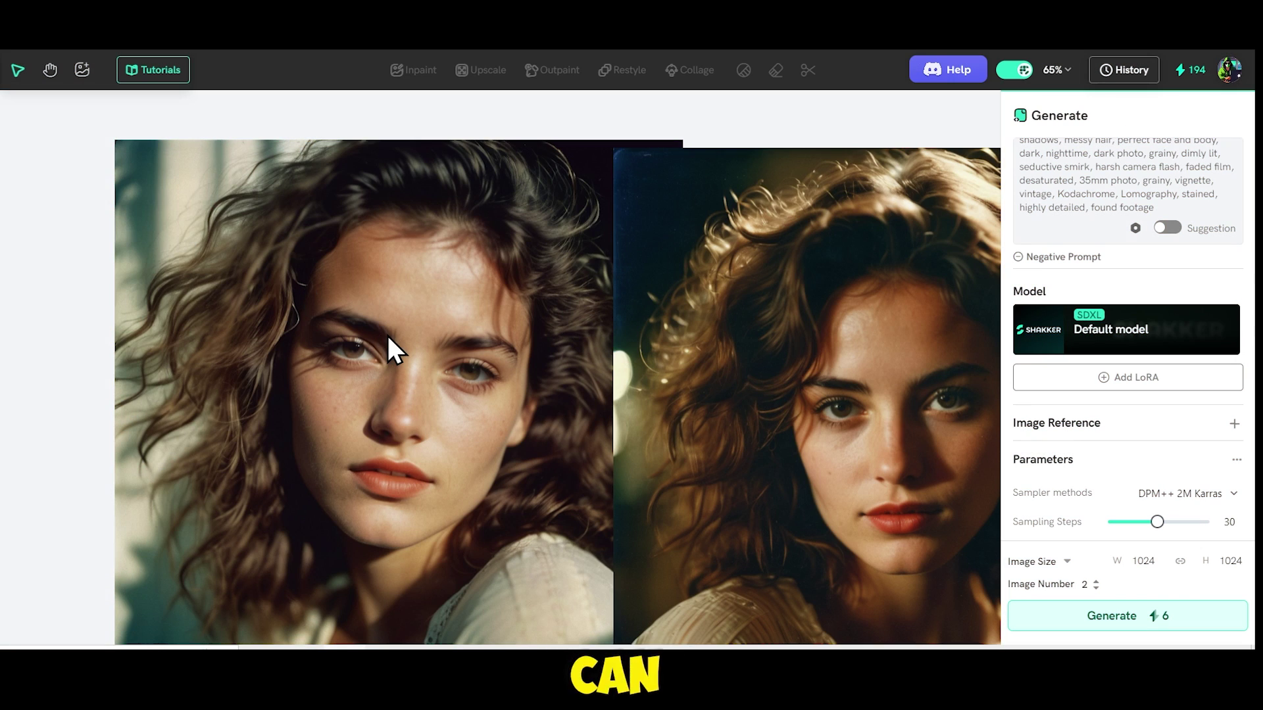
right_click(636, 143)
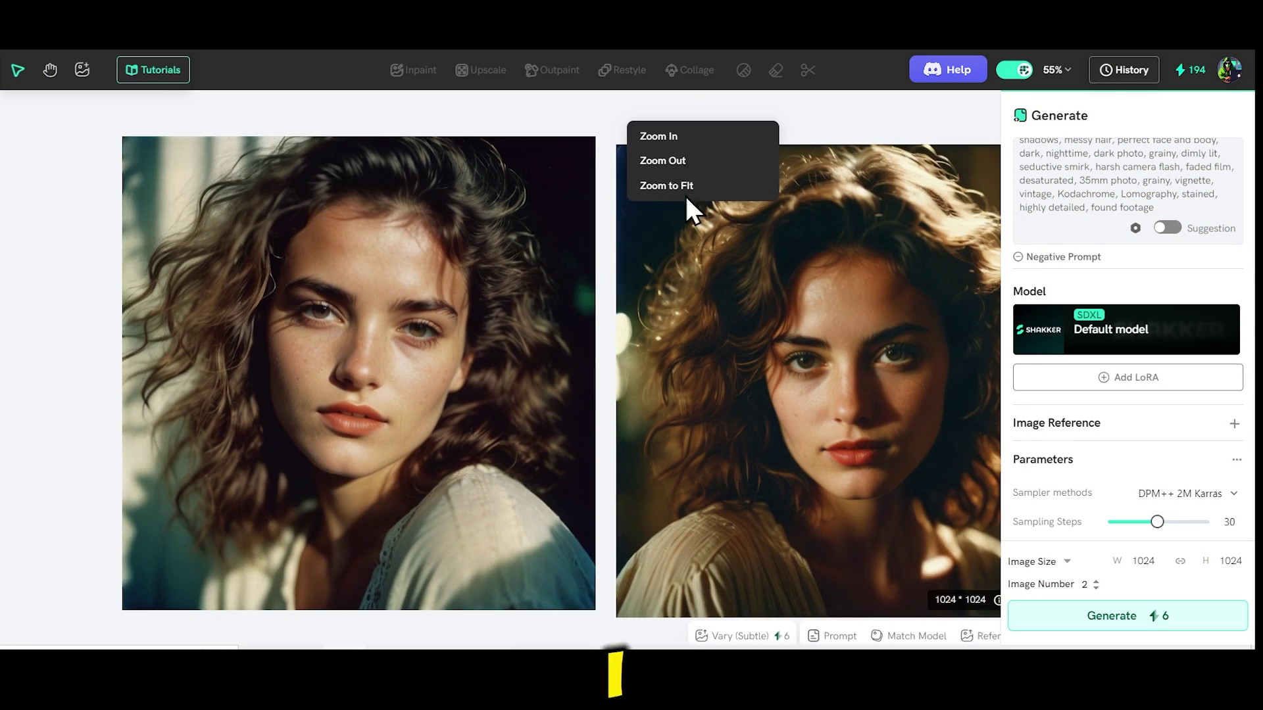
click(676, 163)
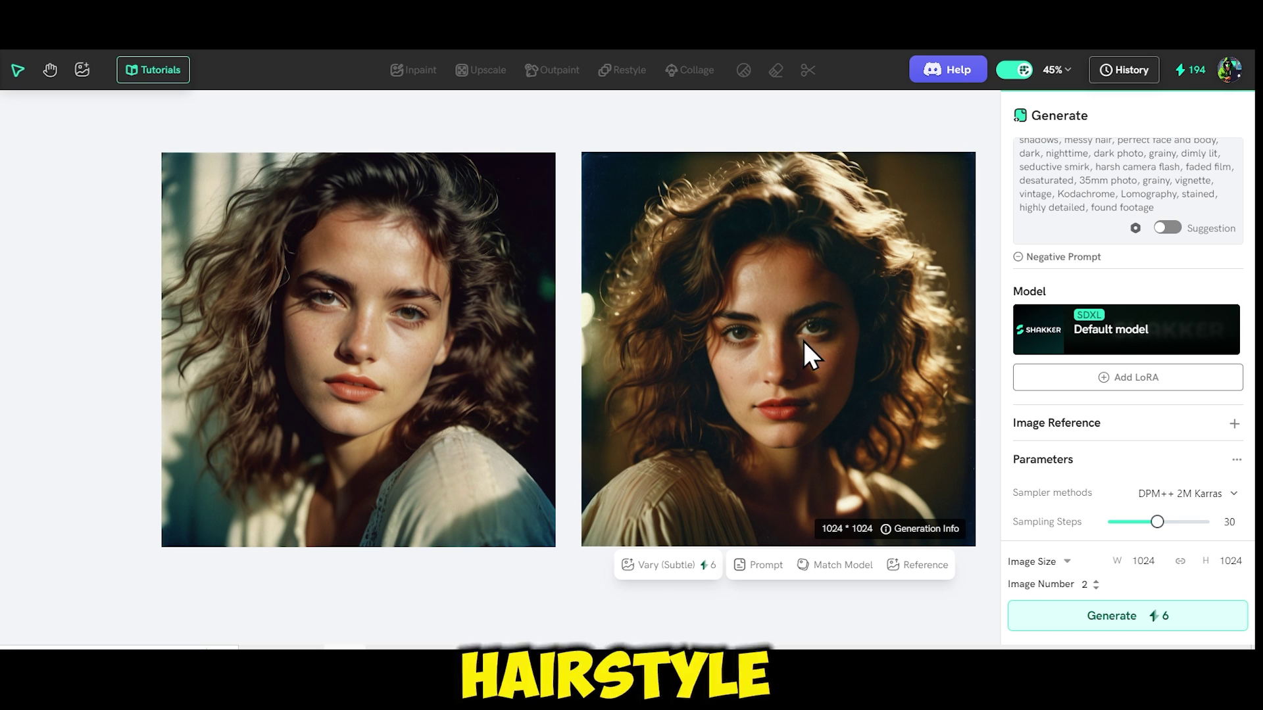
click(390, 307)
click(716, 297)
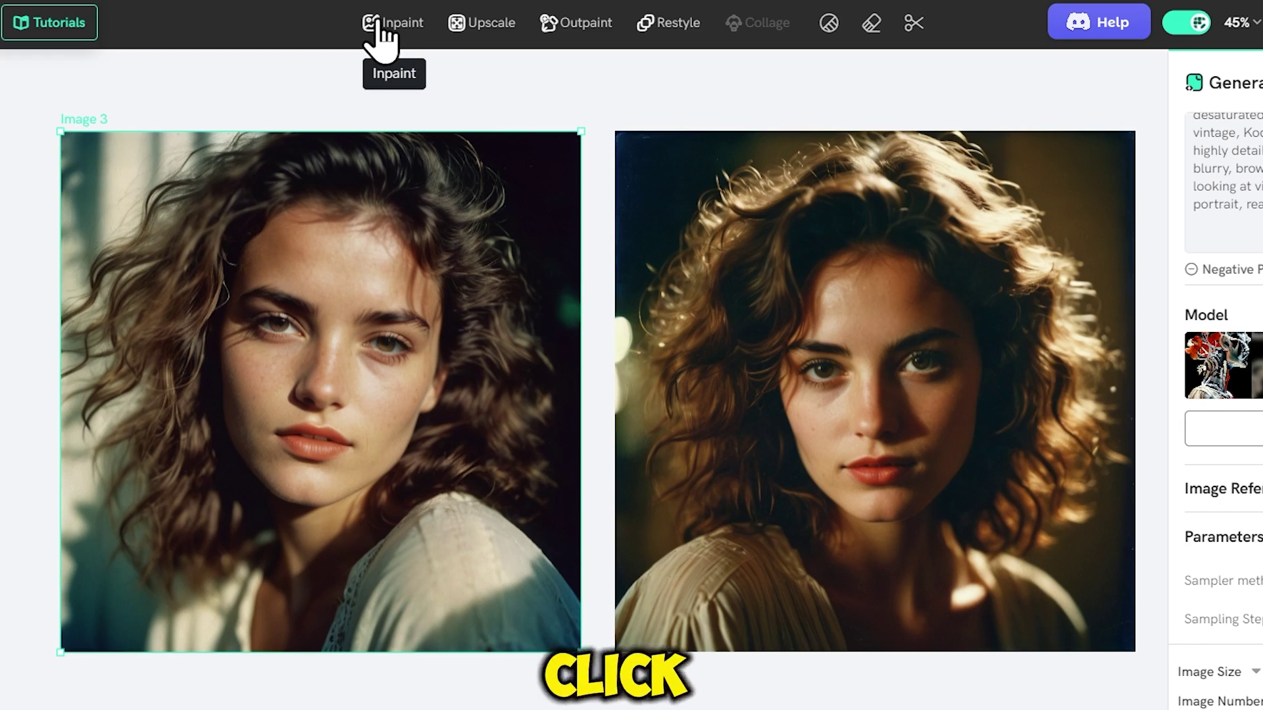
Mask the left portrait's face and neck, prompting 'black face' with the Elegant Silhouette suggestion.
click(372, 25)
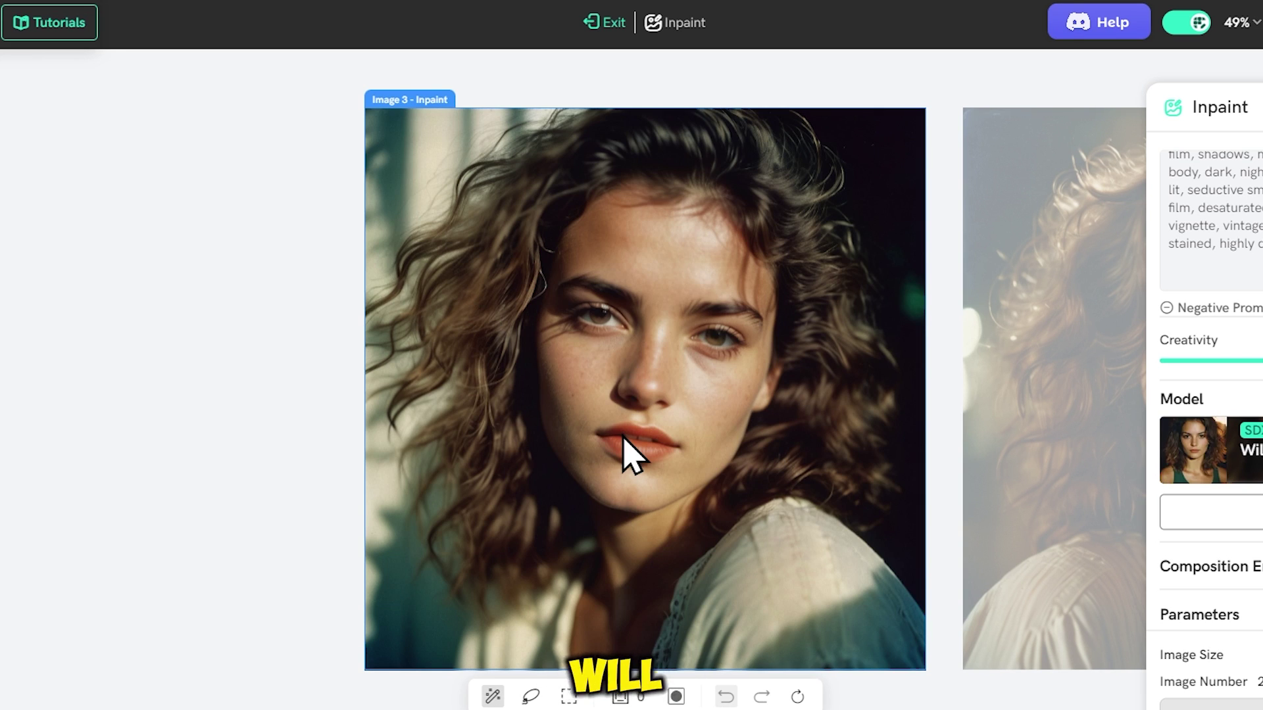
click(659, 297)
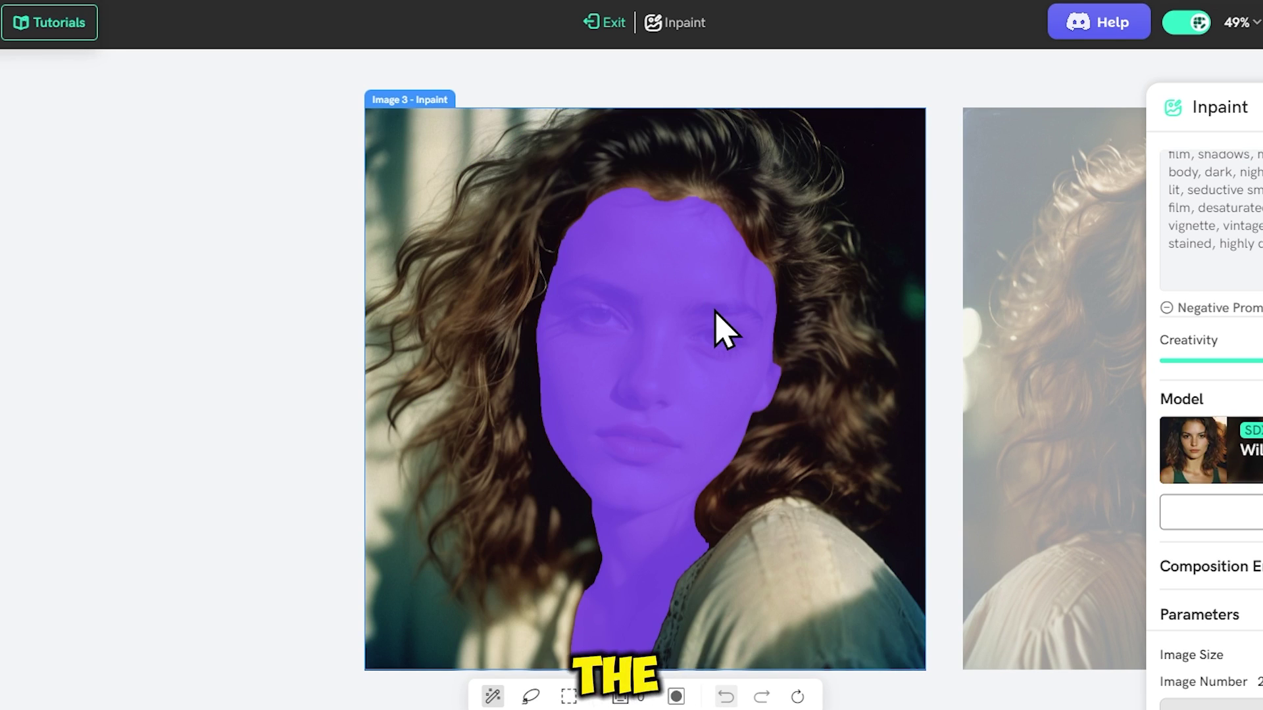
click(716, 317)
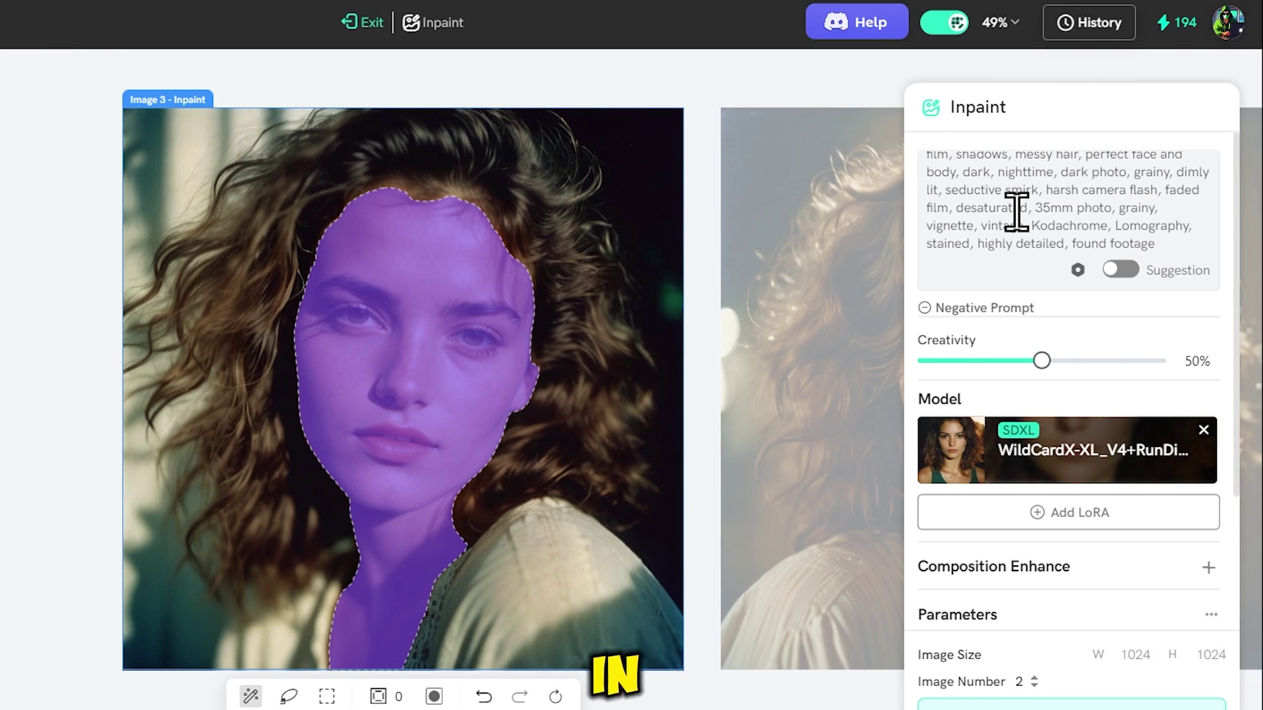
triple_click(1244, 231)
key(BackSpace)
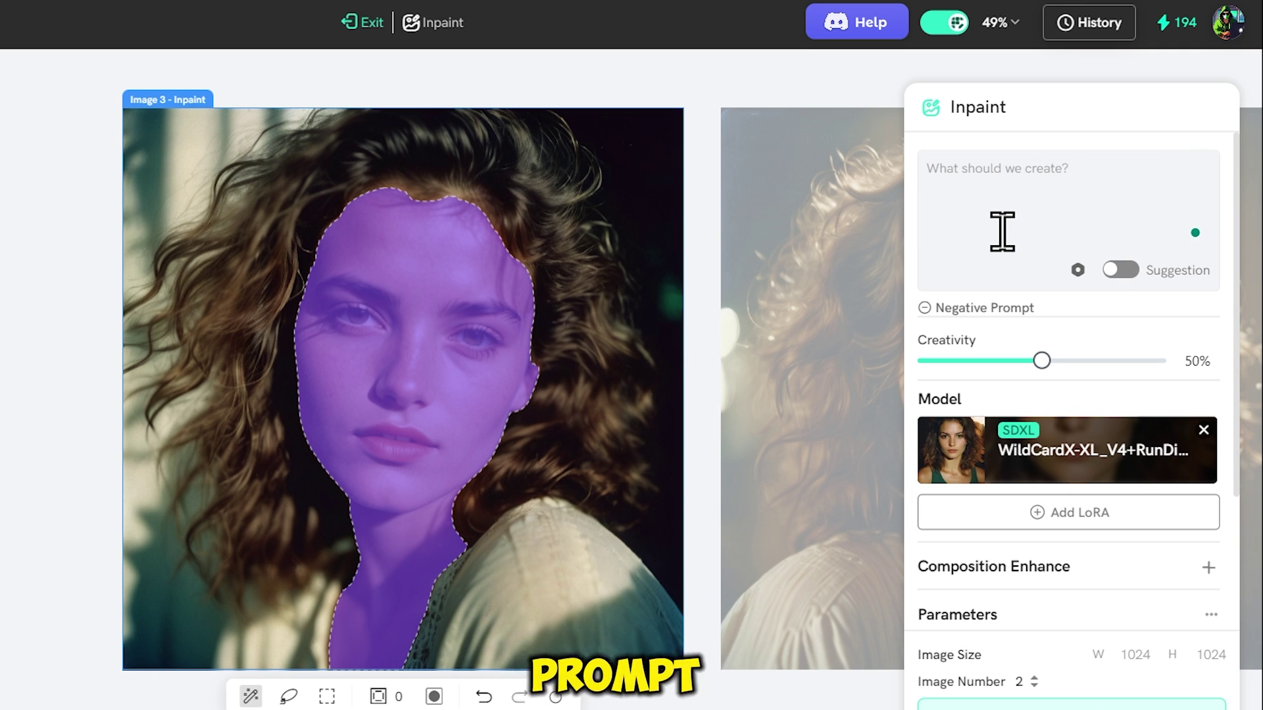
text(black face)
scroll(1070, 273, down, 2)
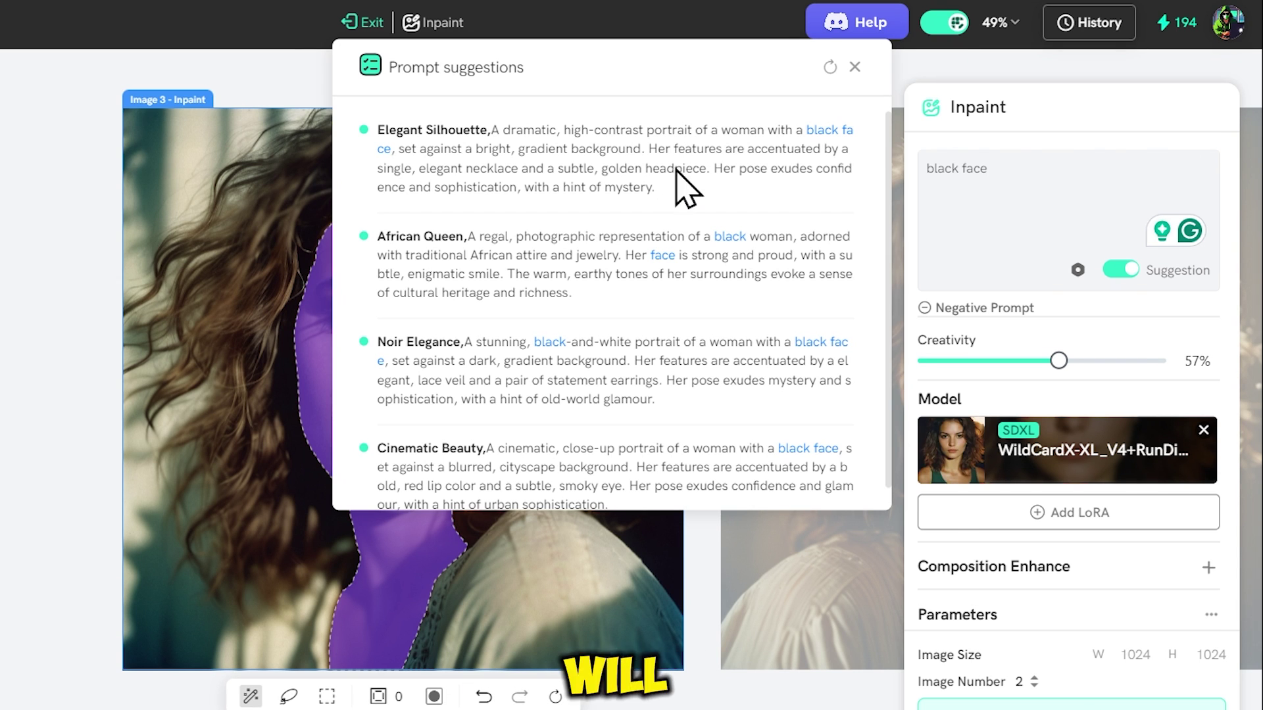
click(684, 187)
scroll(1127, 641, down, 5)
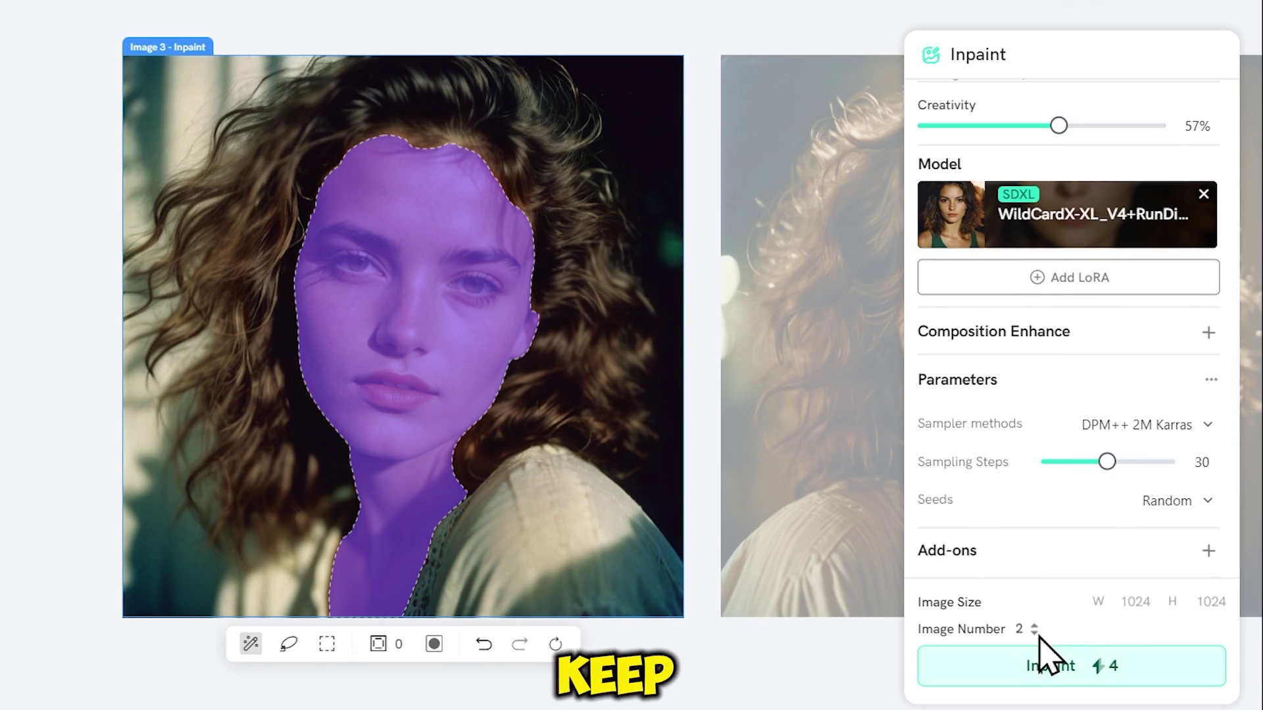
Run the inpaint, compare with the original, and replace Image 3 with the result.
click(1042, 666)
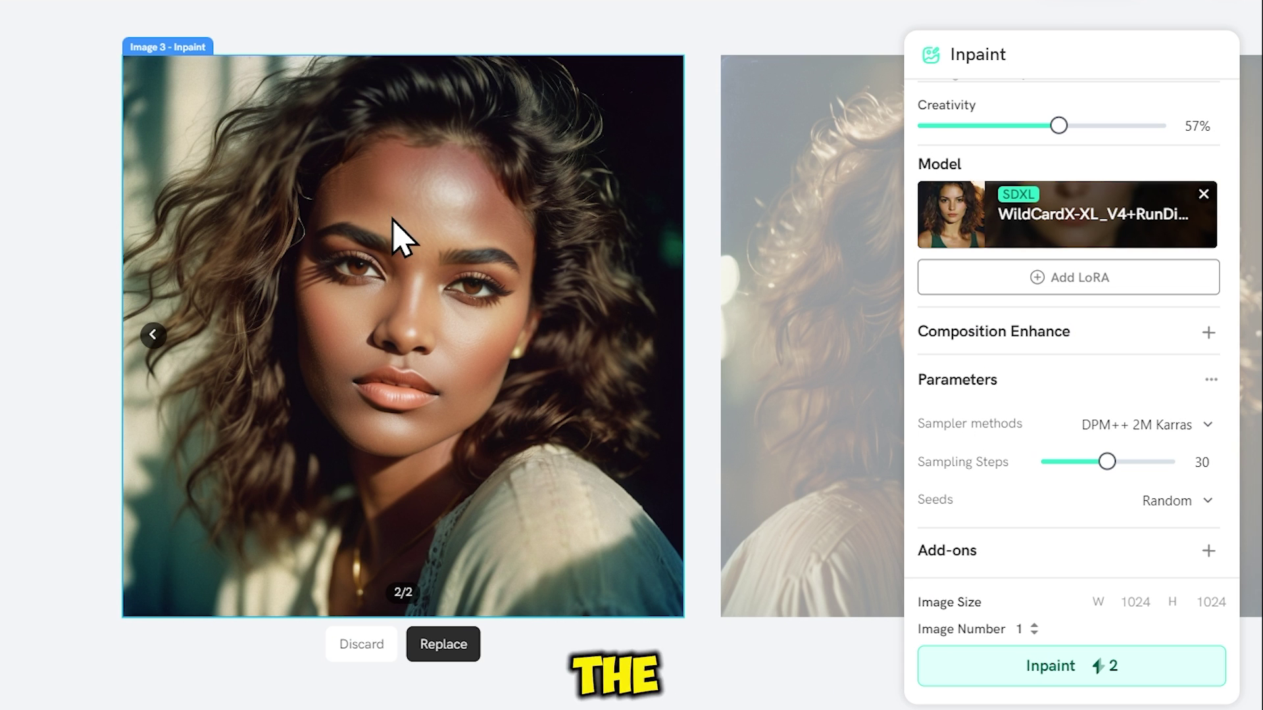
click(153, 334)
click(652, 335)
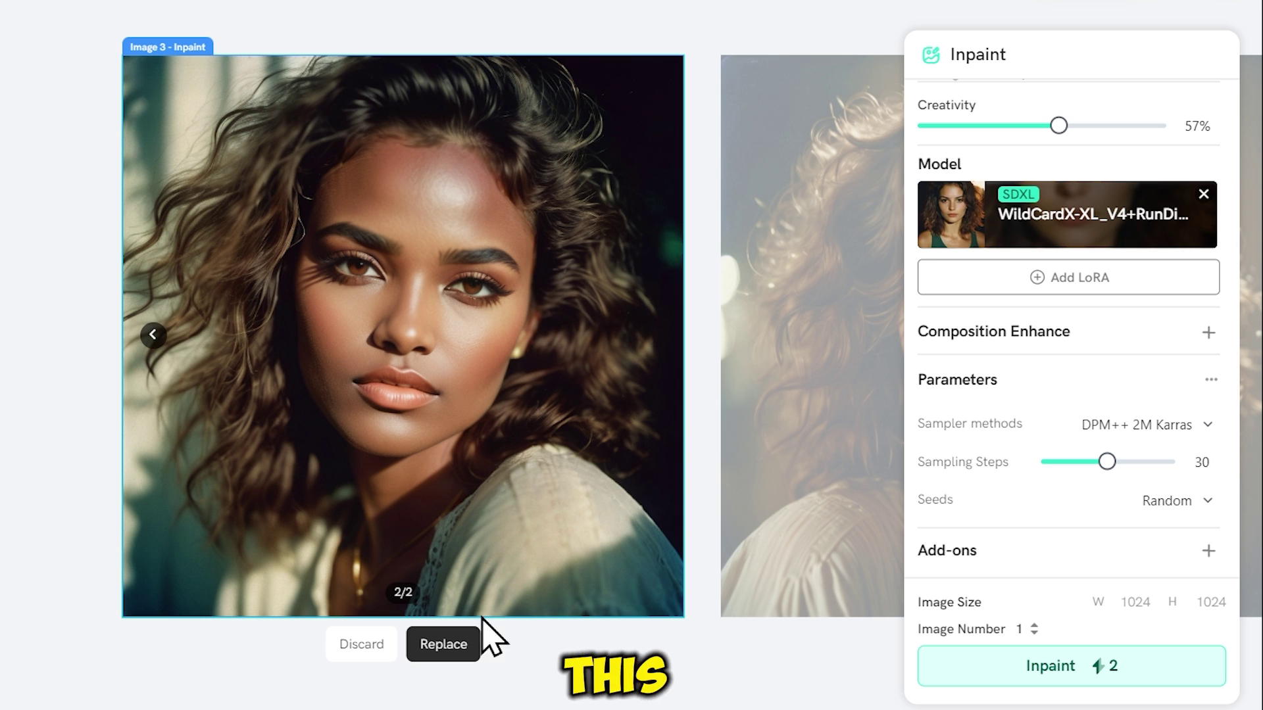
click(461, 647)
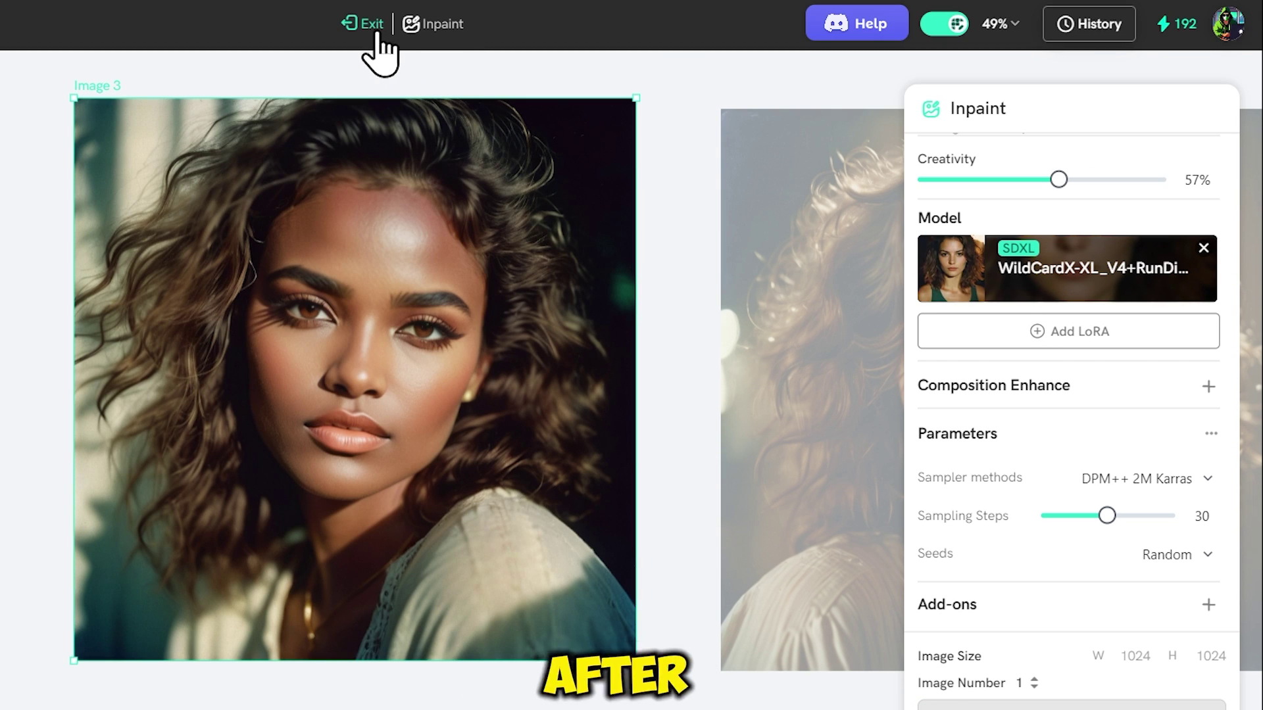
Leave Inpaint, try Upscale scale factors around 1.5x, then exit keeping 1024*1024.
click(376, 31)
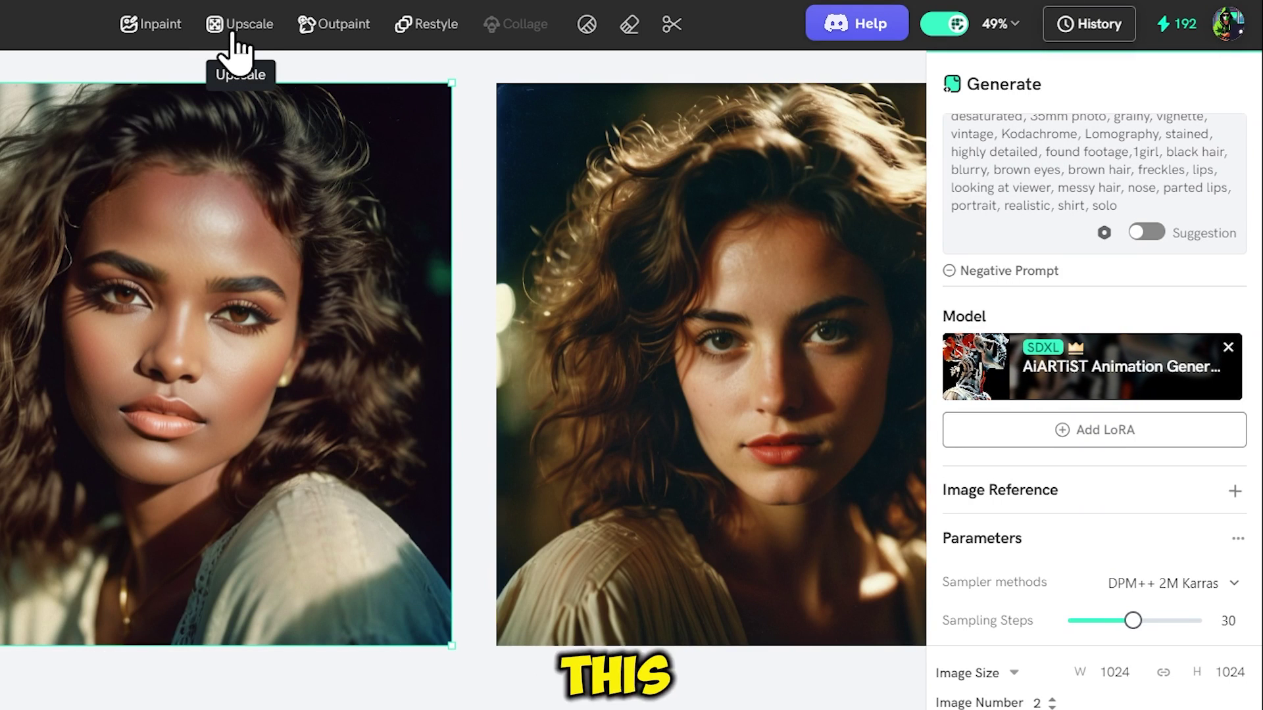
click(240, 27)
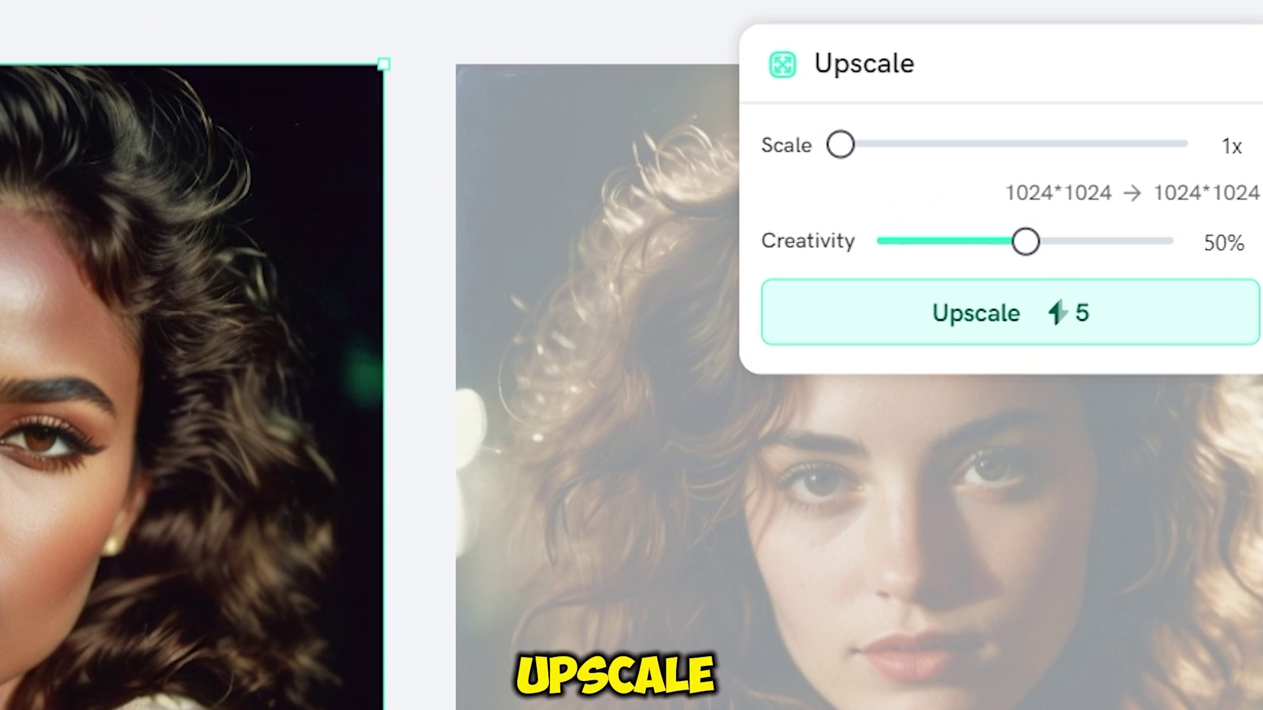
drag(939, 156, 972, 153)
drag(880, 139, 830, 139)
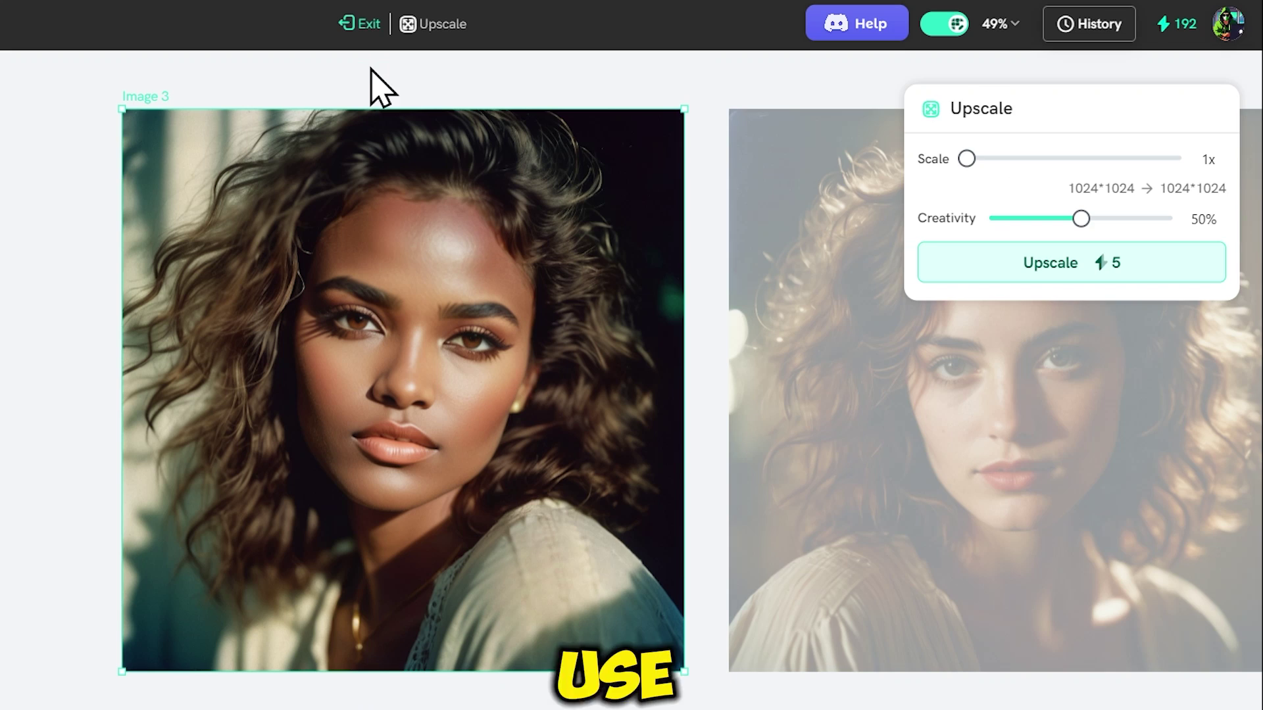
click(361, 25)
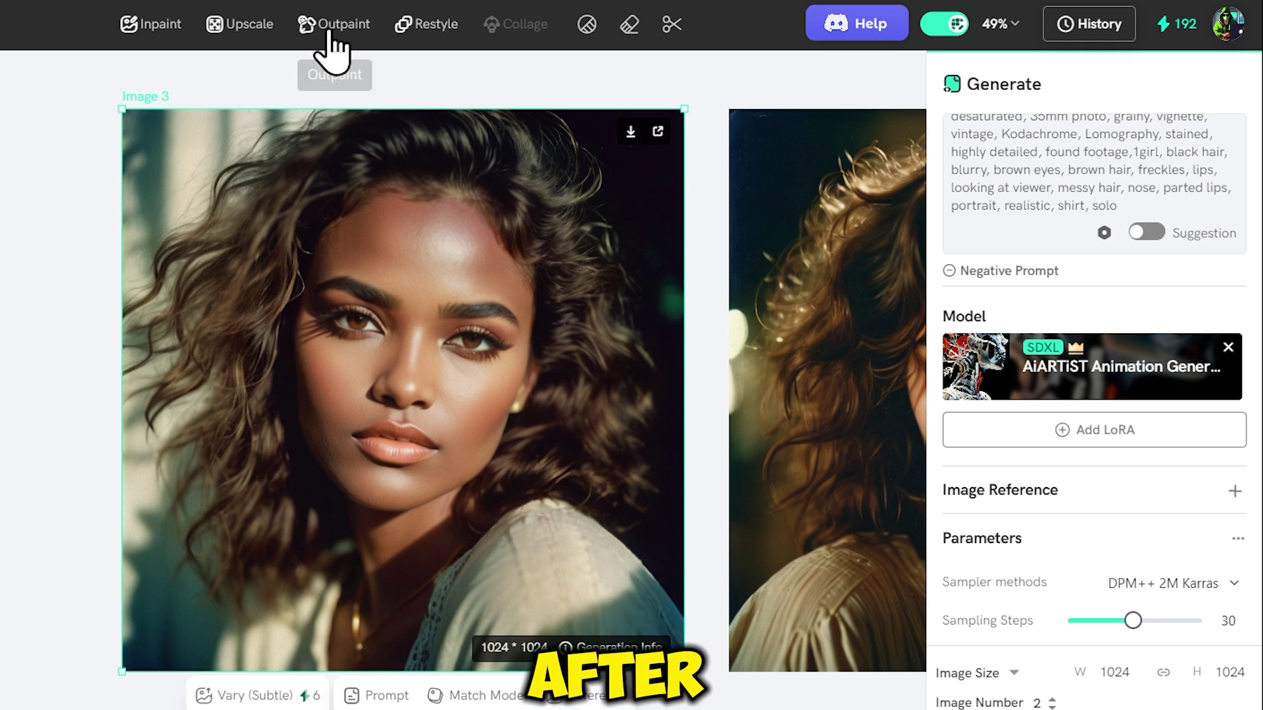
Select Image 4, the curly-haired portrait, and open its Restyle panel.
click(334, 27)
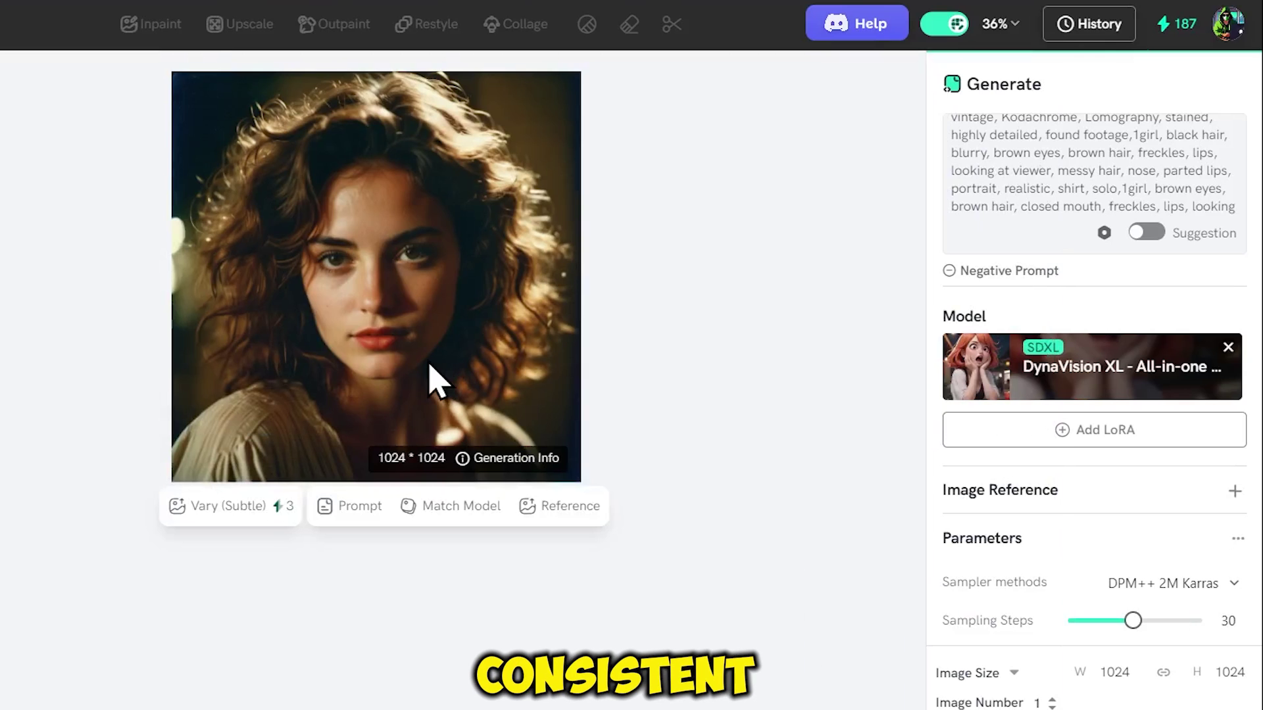
click(435, 380)
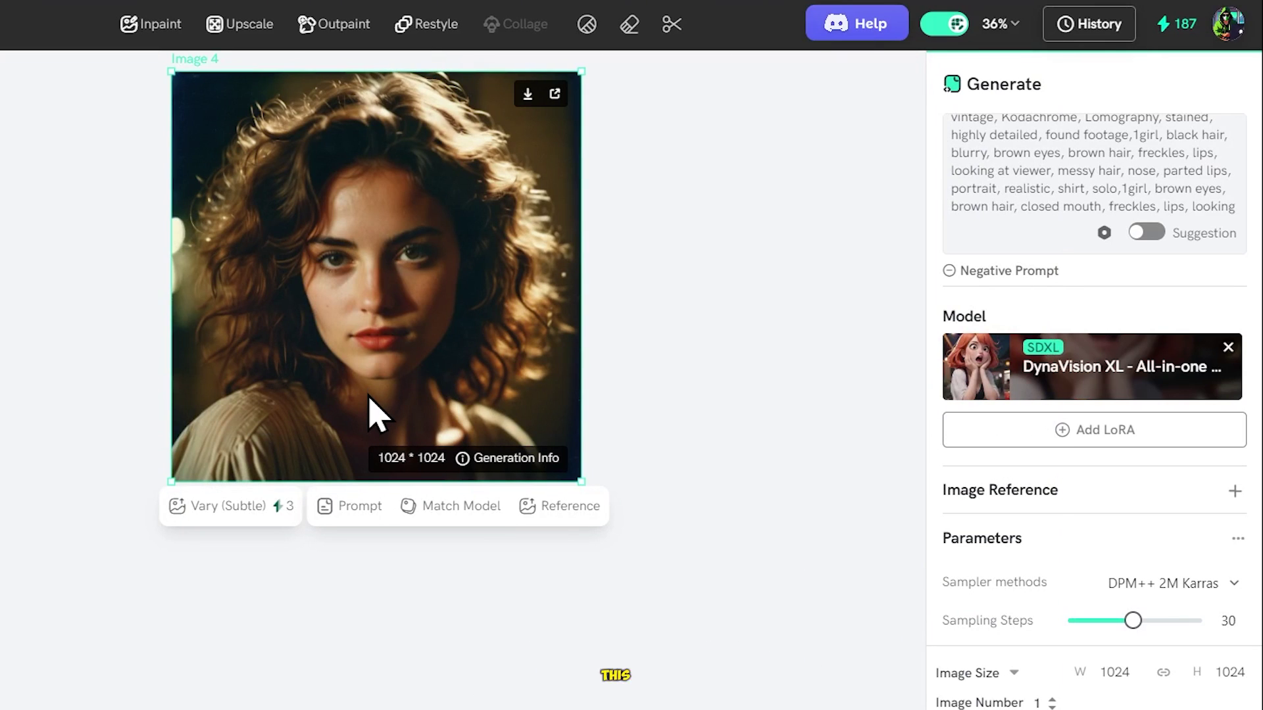
click(437, 26)
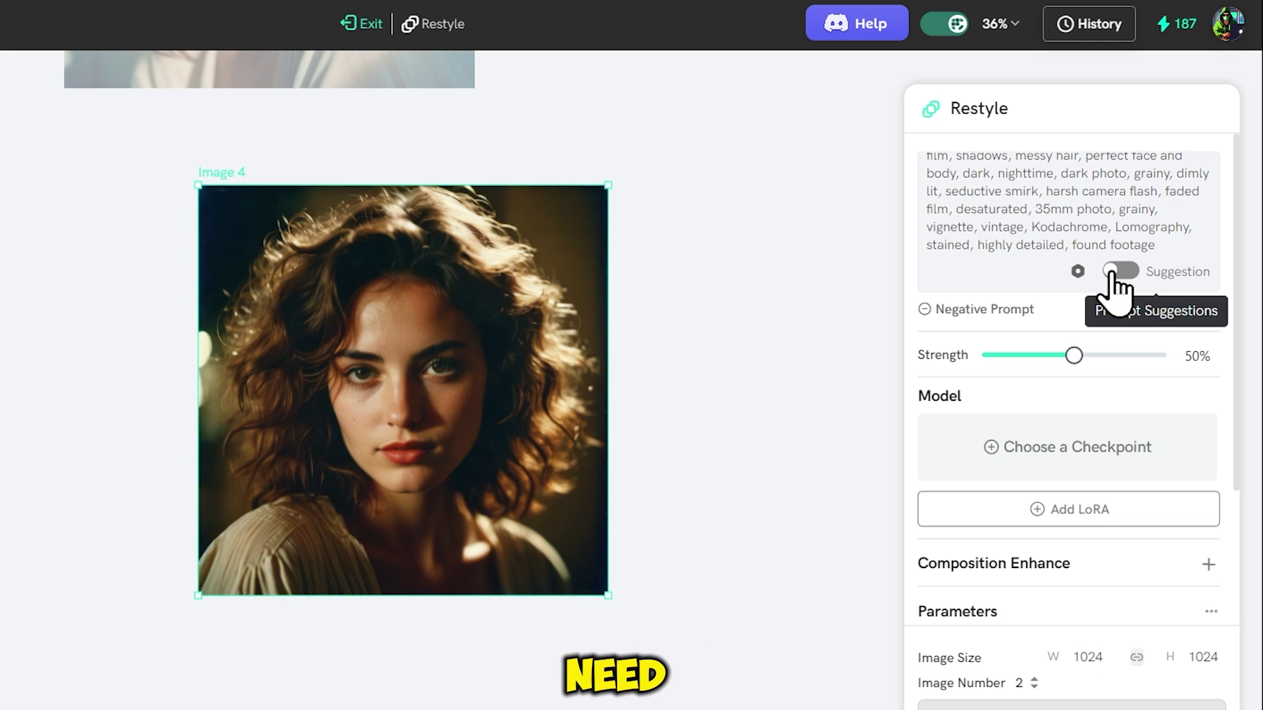
Copy the rewritten analog film photo prompt from ChatGPT into the Restyle prompt box.
scroll(779, 368, down, 2)
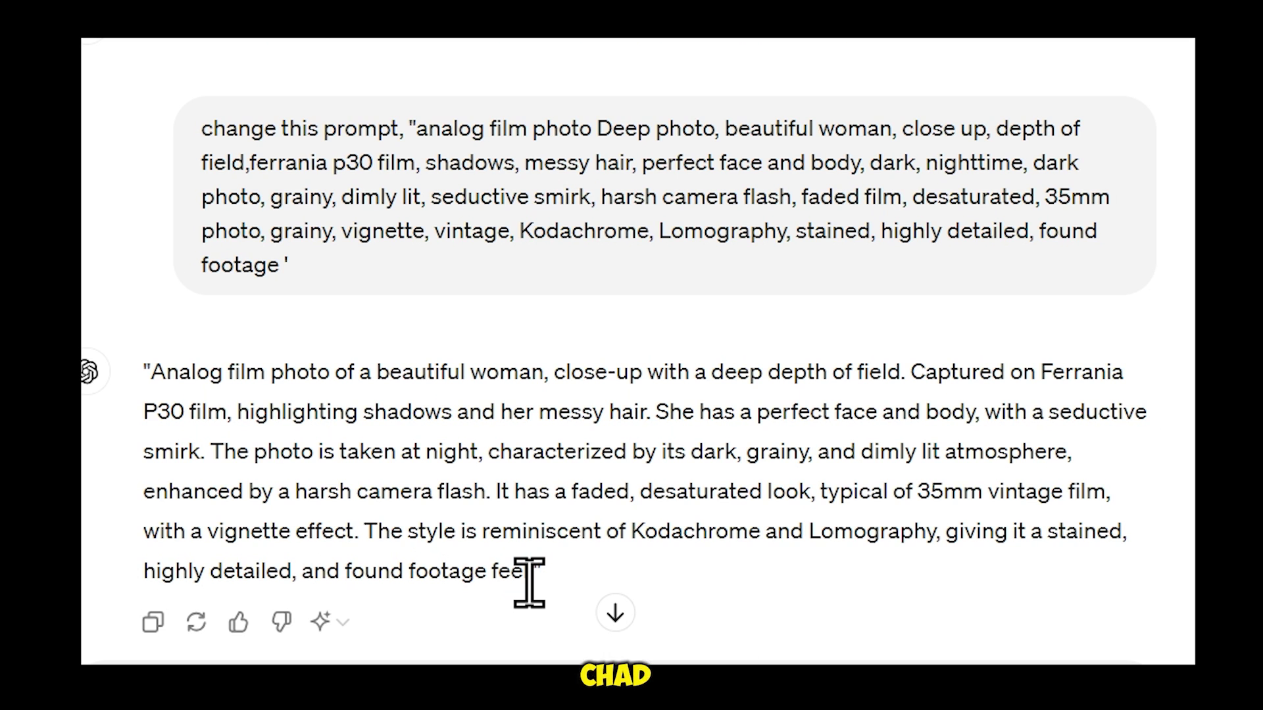
drag(533, 578, 155, 366)
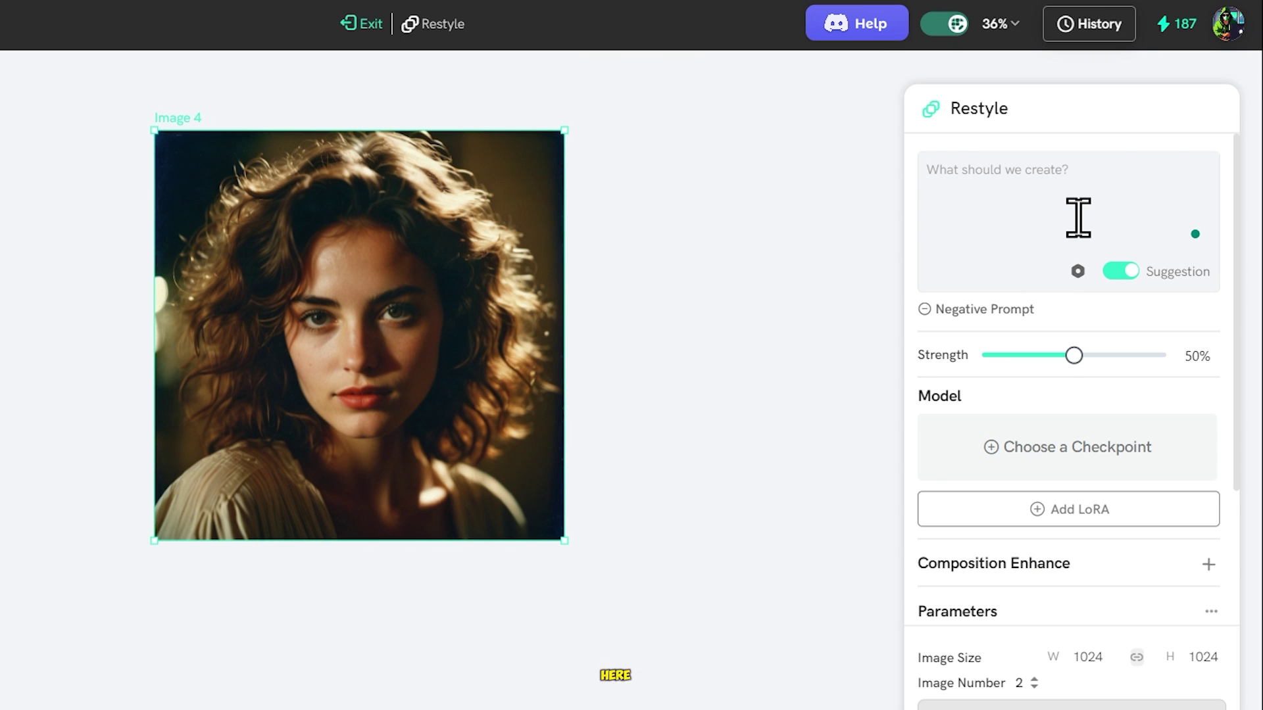
click(1079, 217)
key(ctrl+v)
scroll(1032, 366, down, 3)
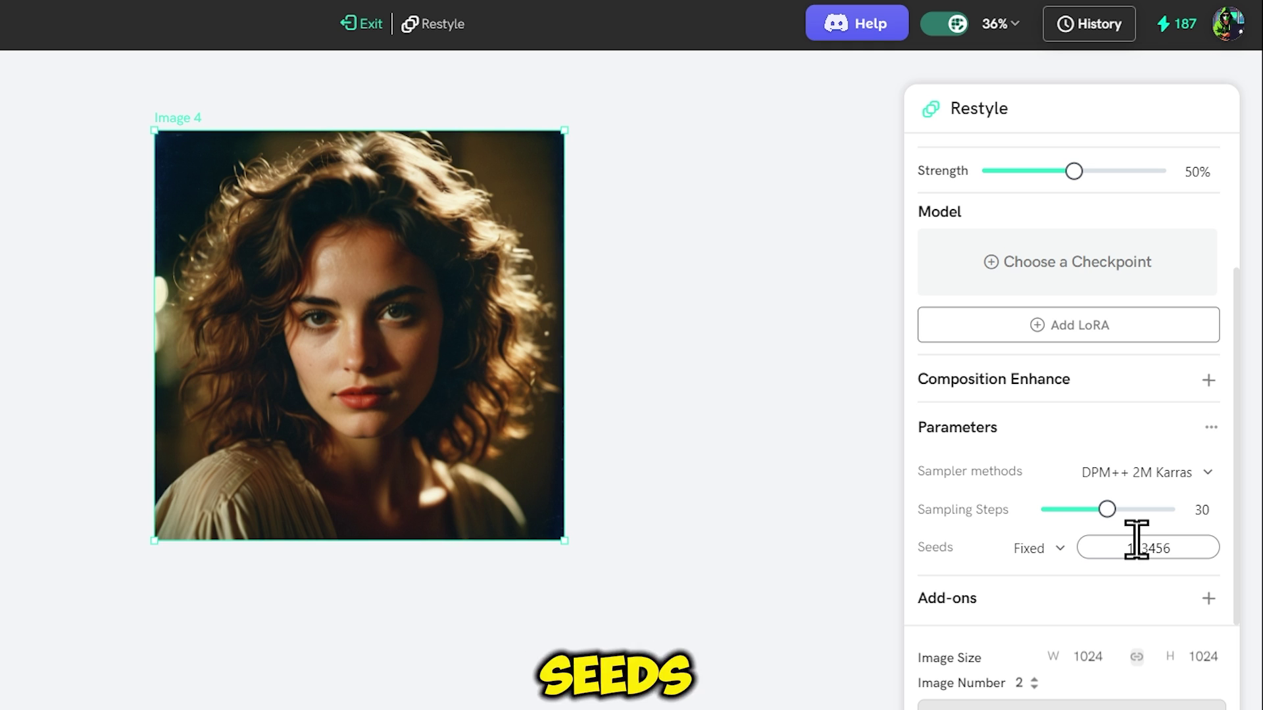
Restyle Image 4 into one new portrait using the live-realistic ss_v1 checkpoint.
scroll(1048, 474, up, 3)
click(1042, 455)
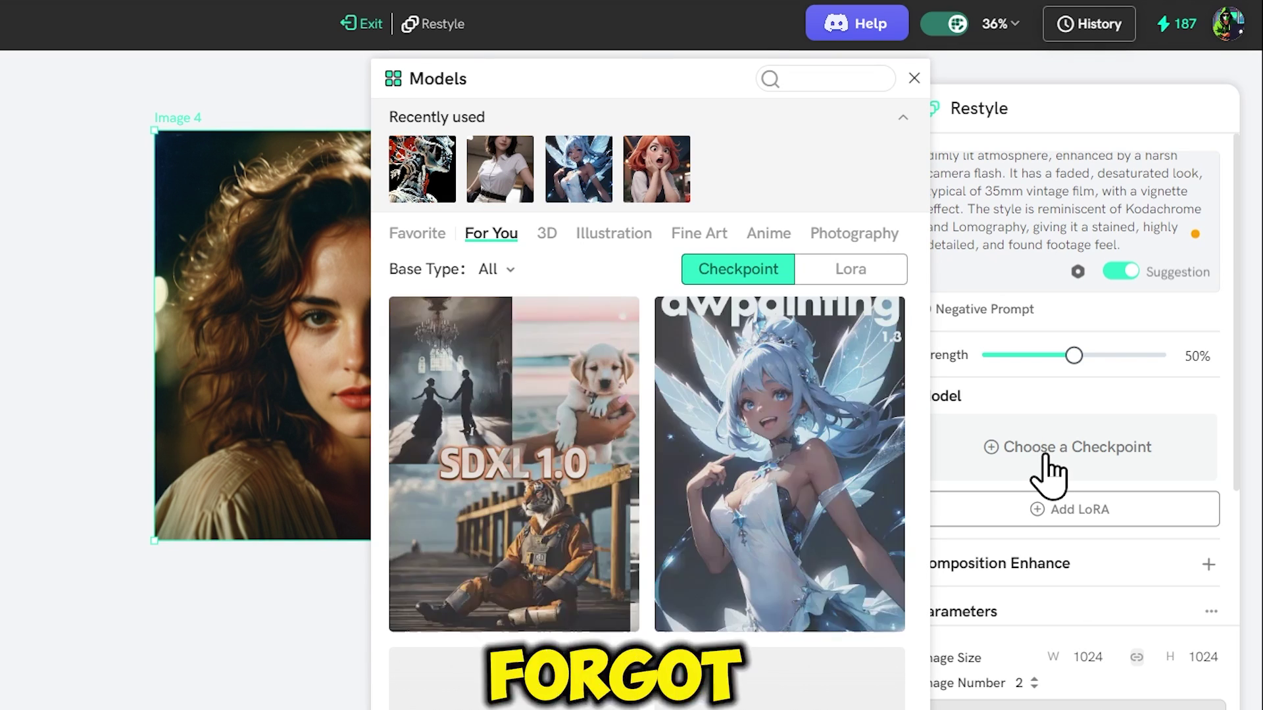
scroll(653, 436, down, 10)
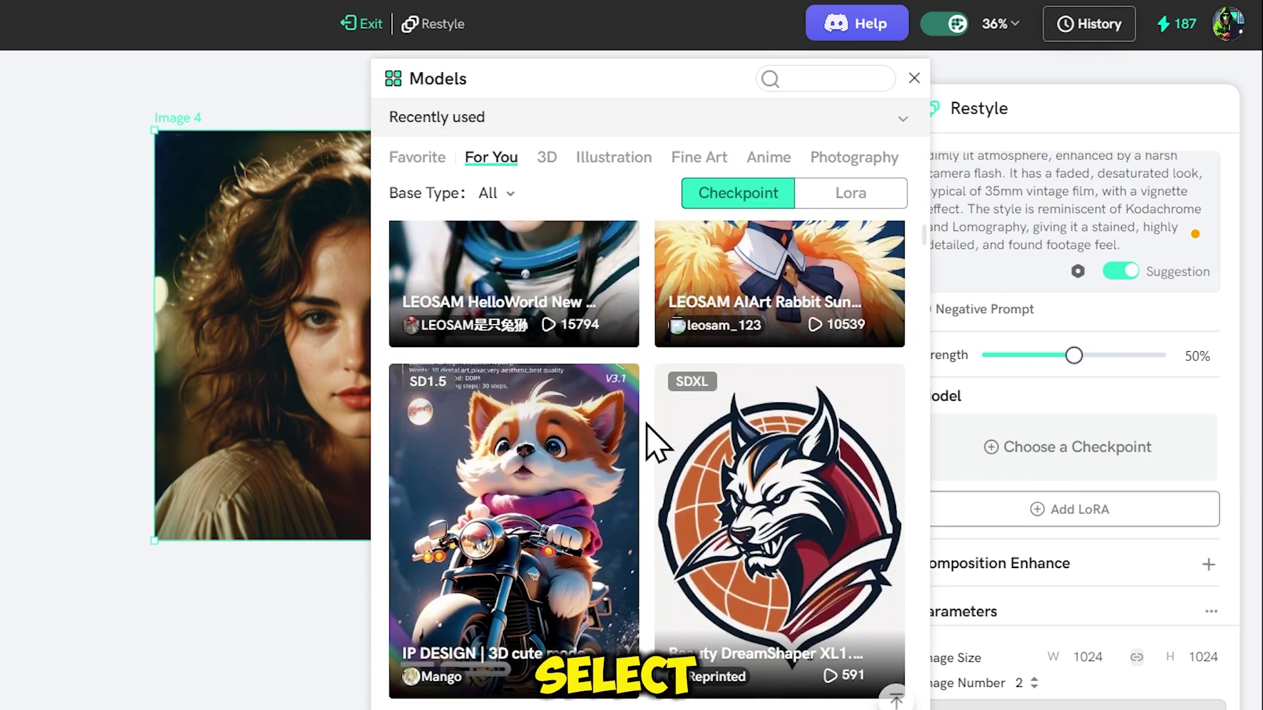
scroll(648, 427, down, 5)
click(540, 464)
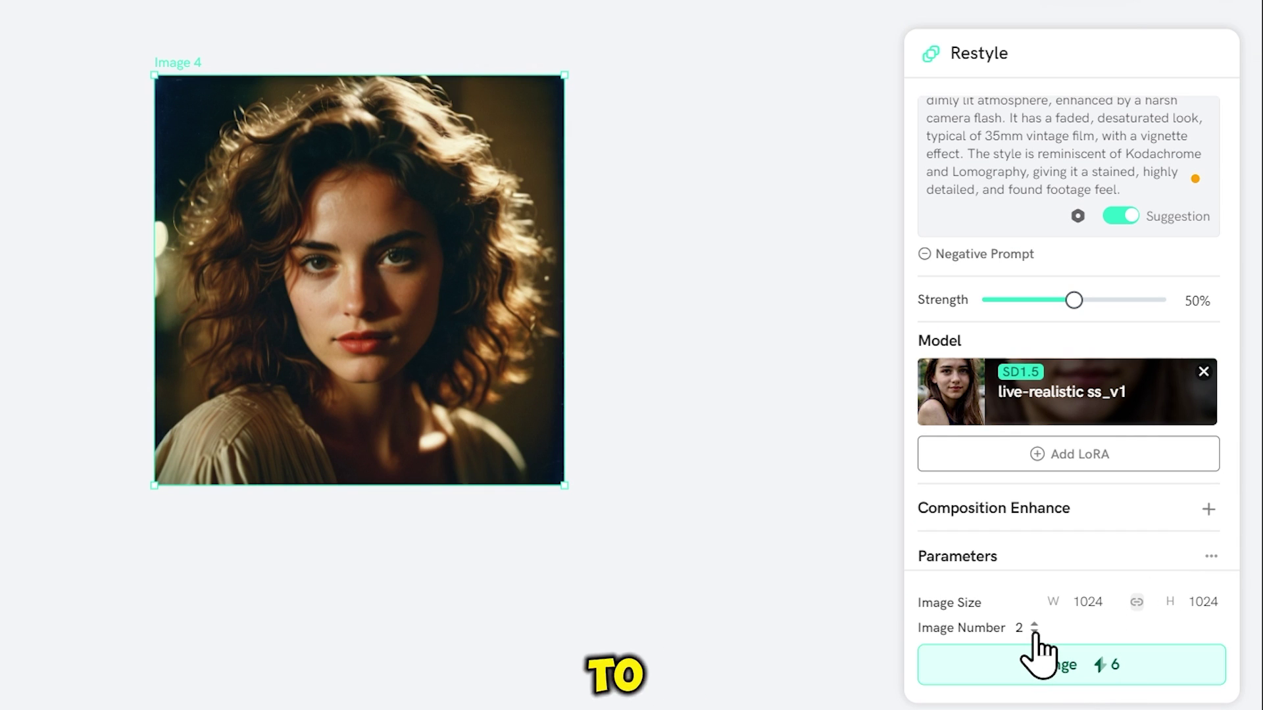
click(1035, 688)
click(1064, 664)
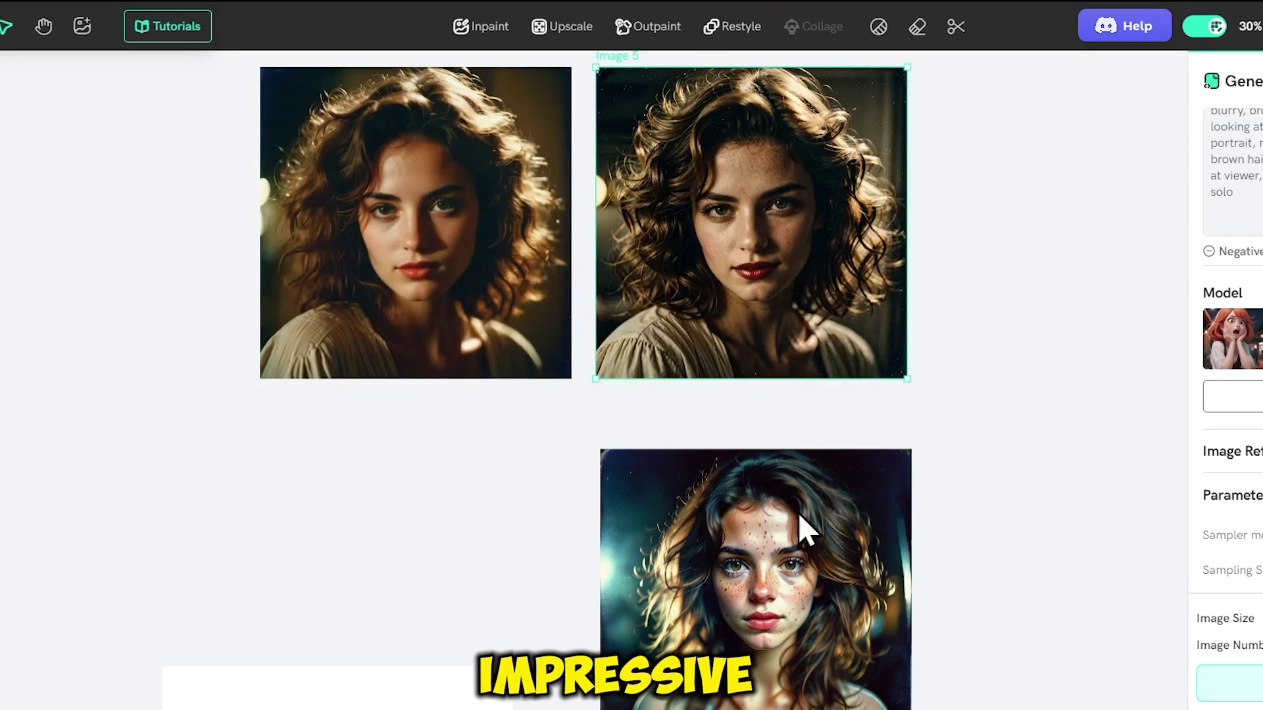
Move the new portrait left, select Image 4, and remove the dragon illustration's background.
drag(768, 523, 630, 508)
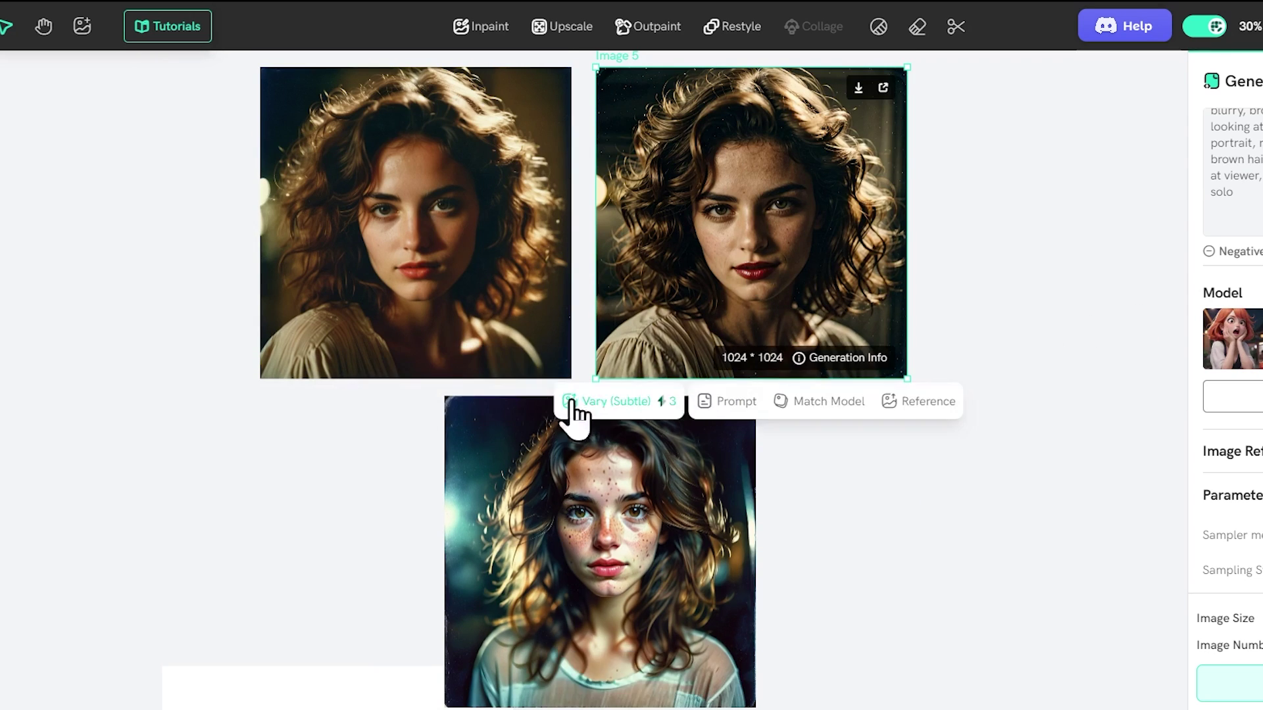
click(484, 223)
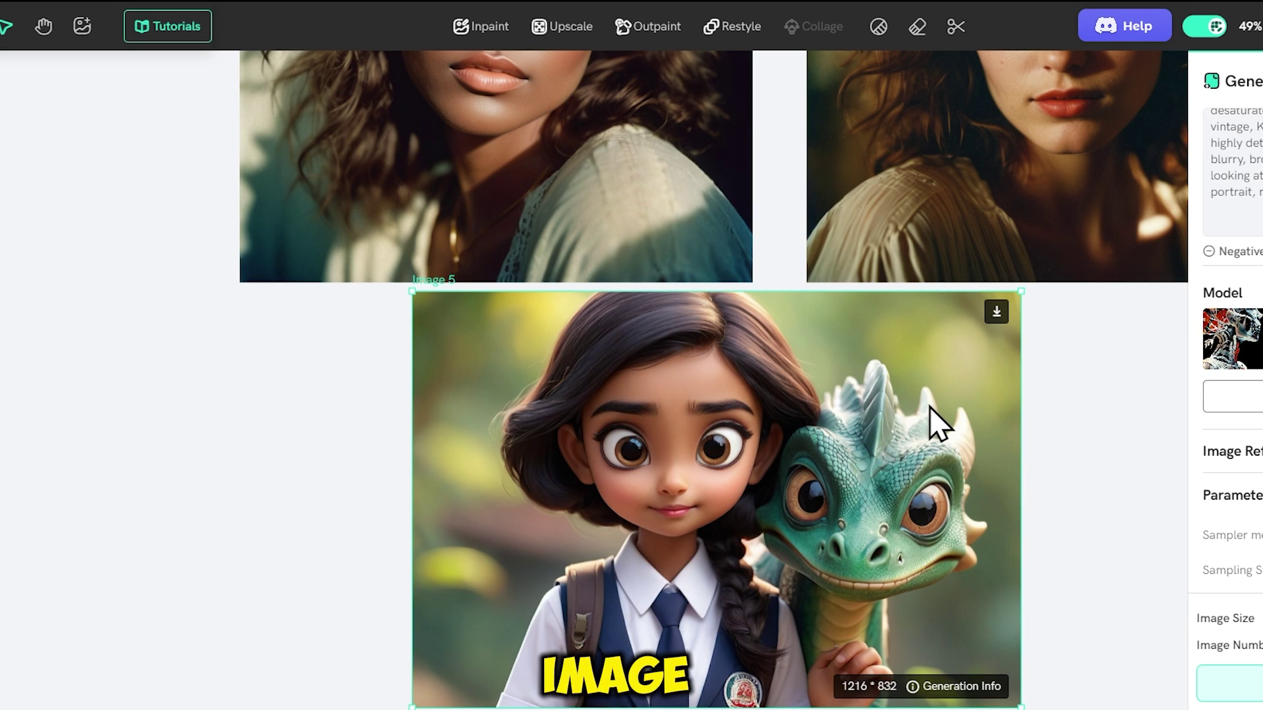
scroll(858, 526, down, 2)
click(878, 26)
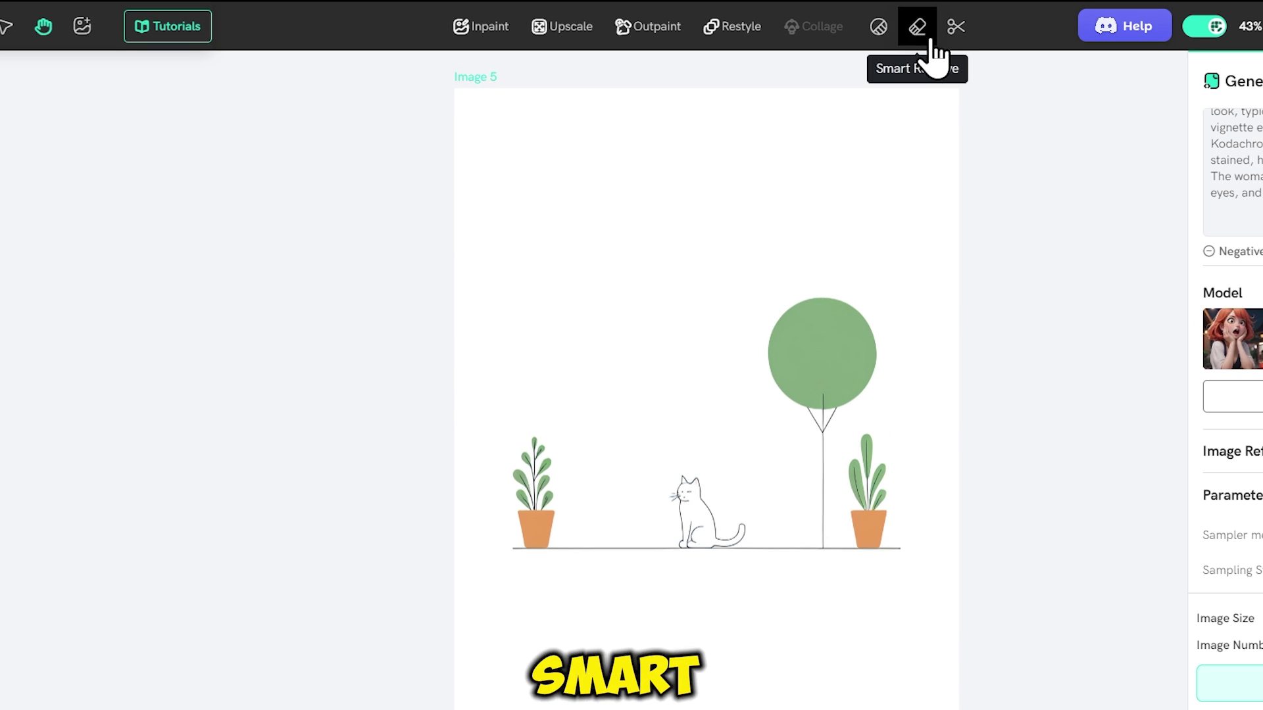
Box the cat with Smart Remover and erase it, keeping the plants and tree.
click(916, 26)
scroll(677, 538, up, 5)
scroll(758, 518, up, 4)
drag(621, 267, 827, 440)
scroll(827, 439, down, 4)
click(804, 651)
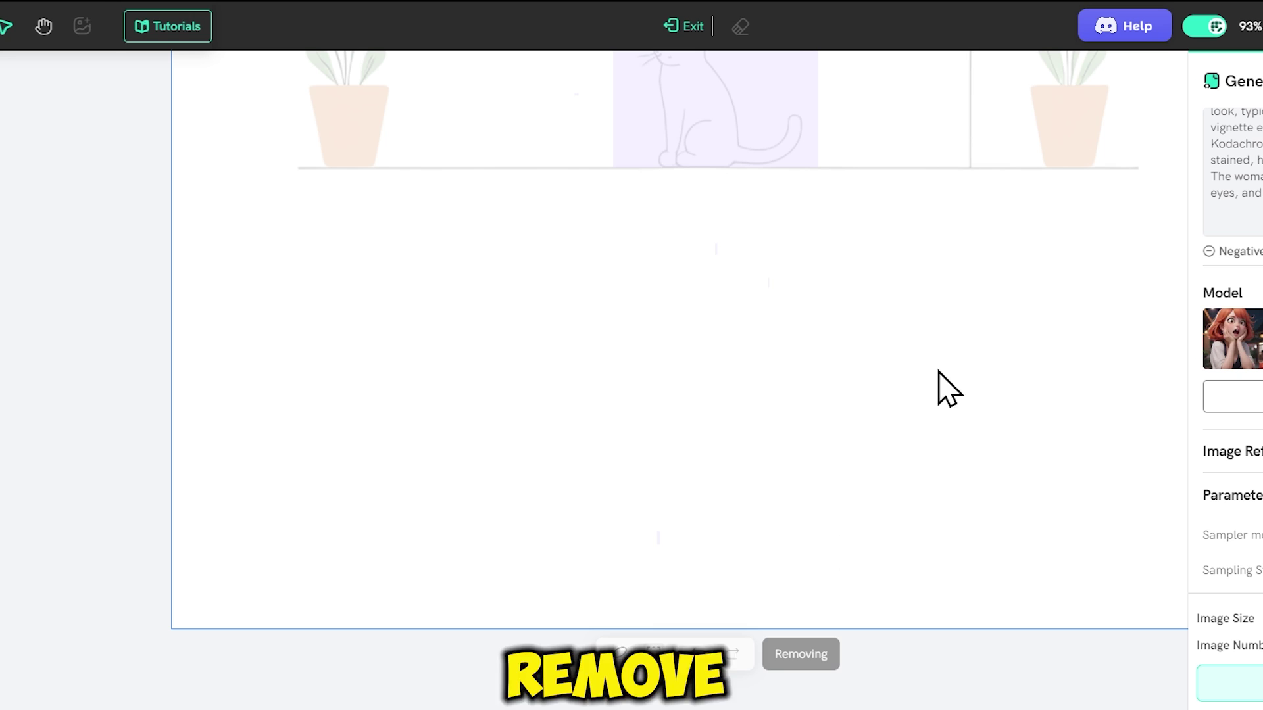
drag(837, 211, 837, 458)
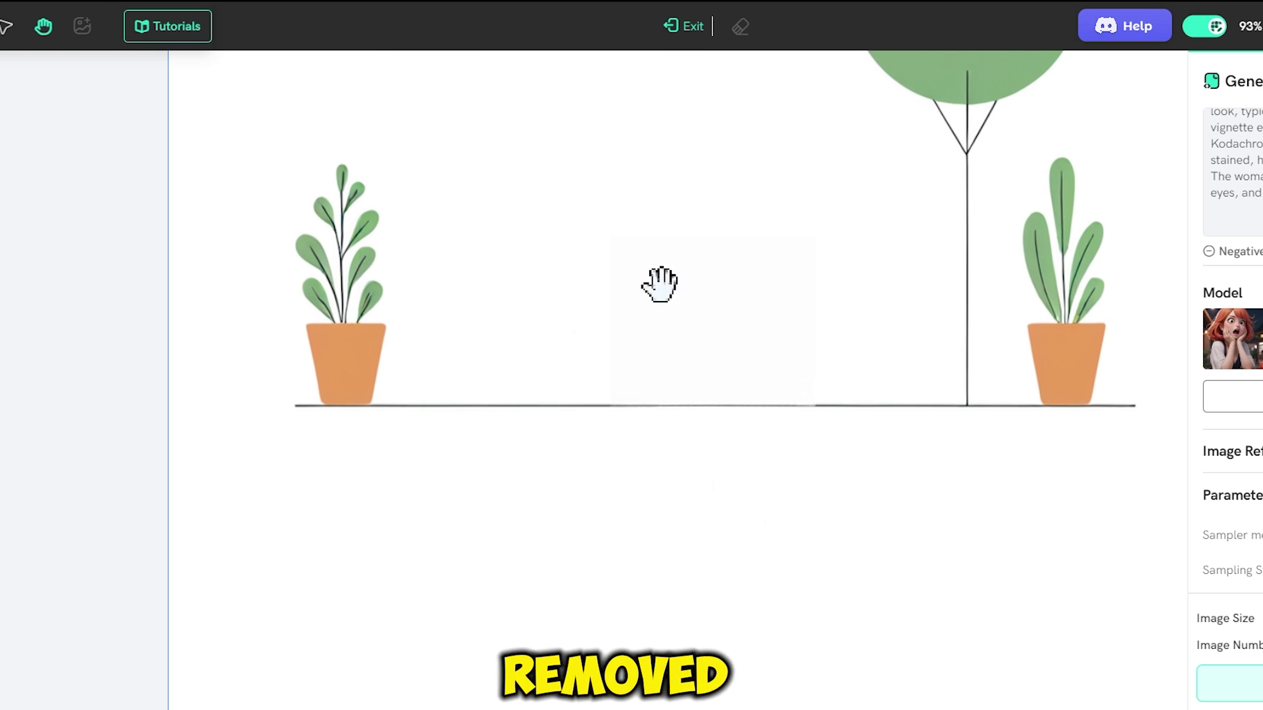